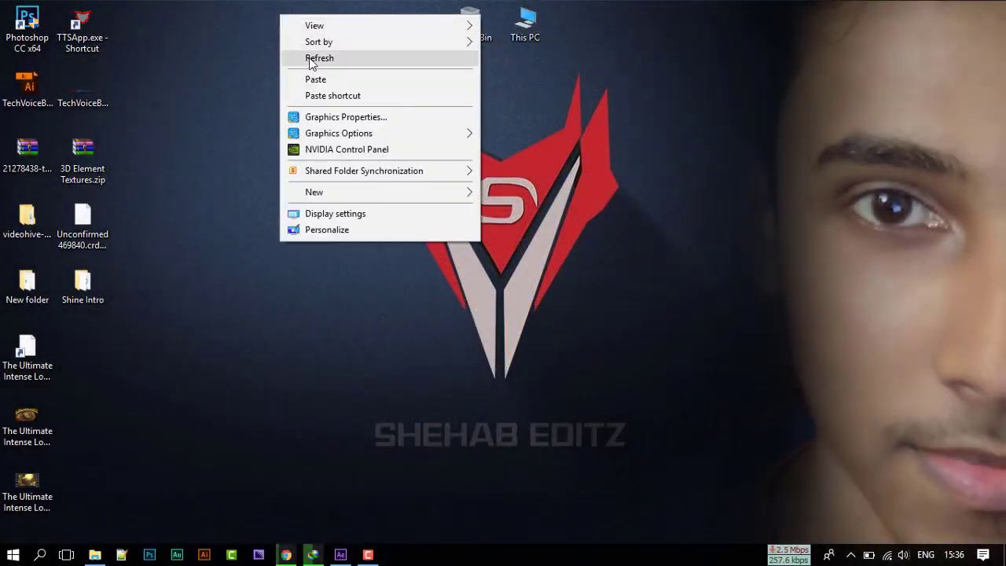
Refresh the Windows desktop twice from its right-click menu
left_click(312, 59)
right_click(274, 15)
left_click(303, 59)
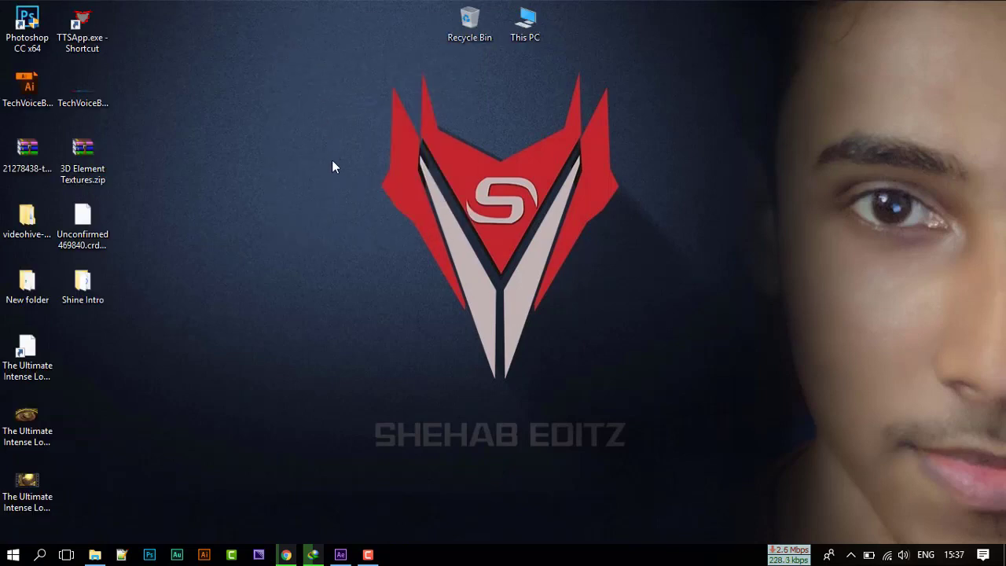
Bring After Effects forward and set the Shine_Logo_Animation viewer to Quarter resolution
left_click(340, 555)
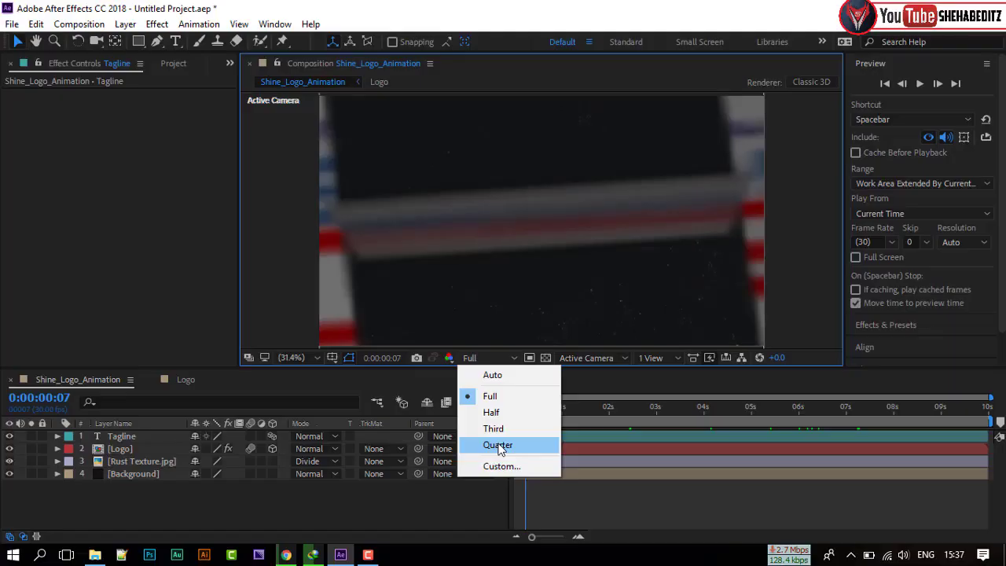
left_click(496, 445)
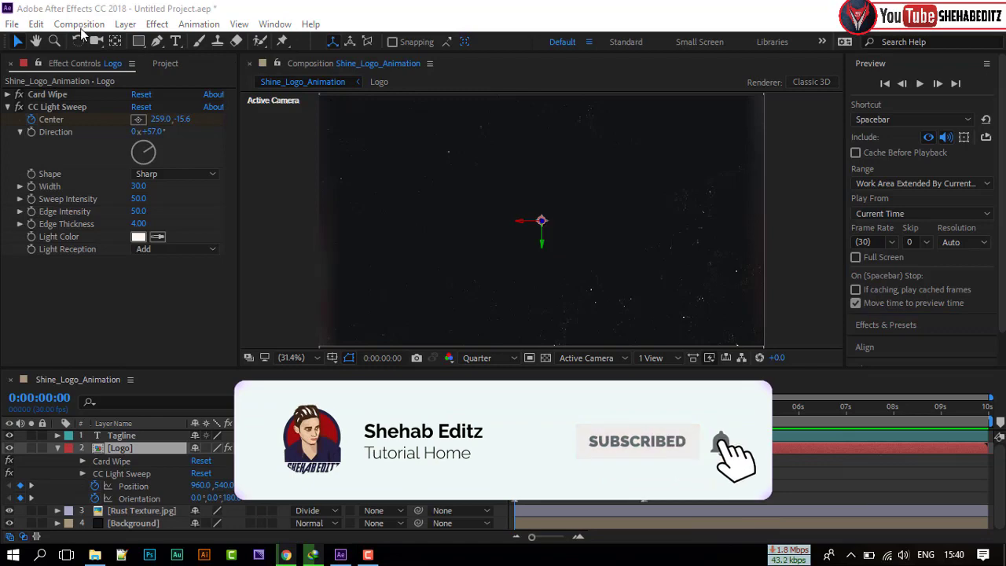
Create a new 1920×1080 composition, Comp 1, shortening its duration to 10 seconds
left_click(78, 24)
left_click(393, 99)
key("ctrl+n")
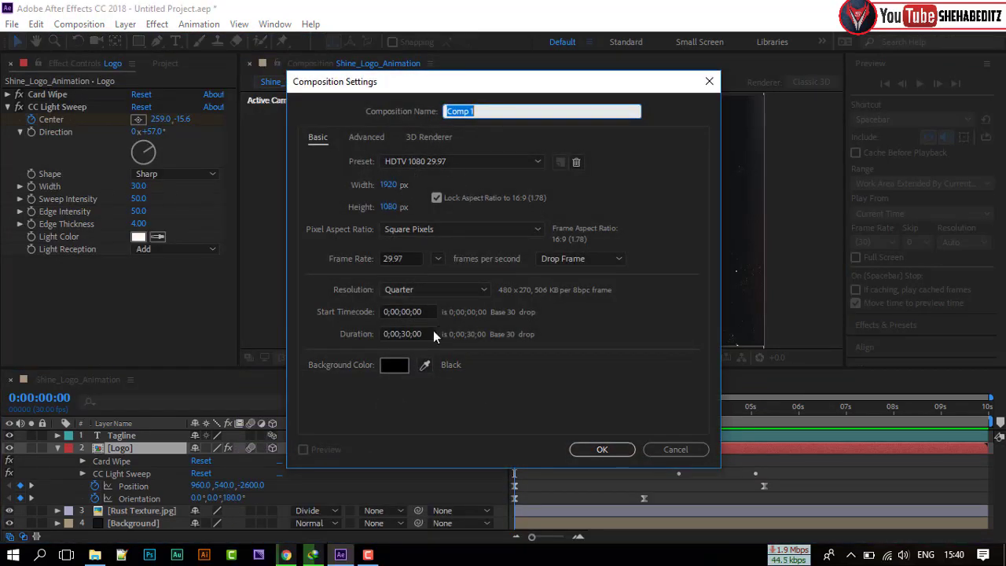
left_click(406, 333)
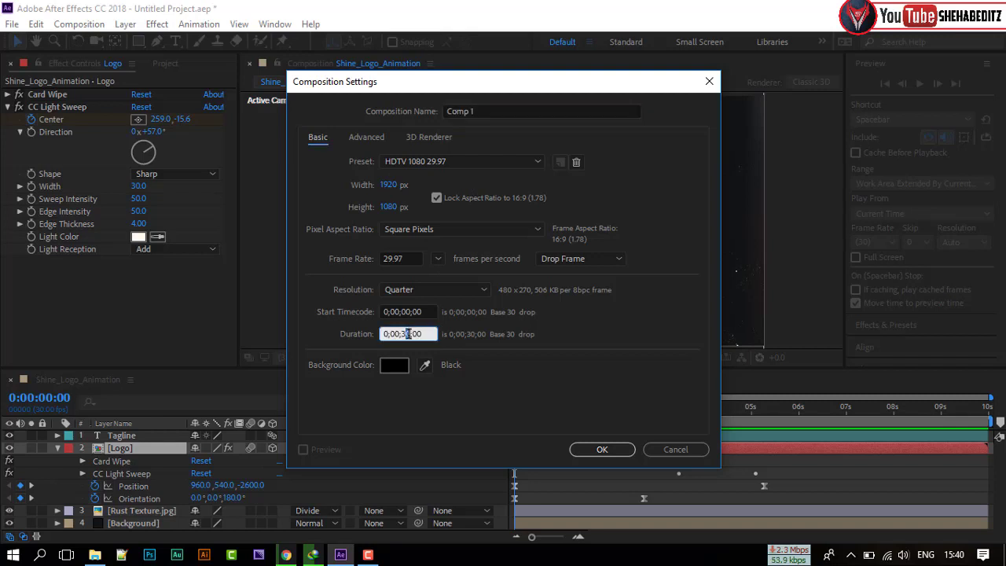
key("BackSpace")
left_click(602, 451)
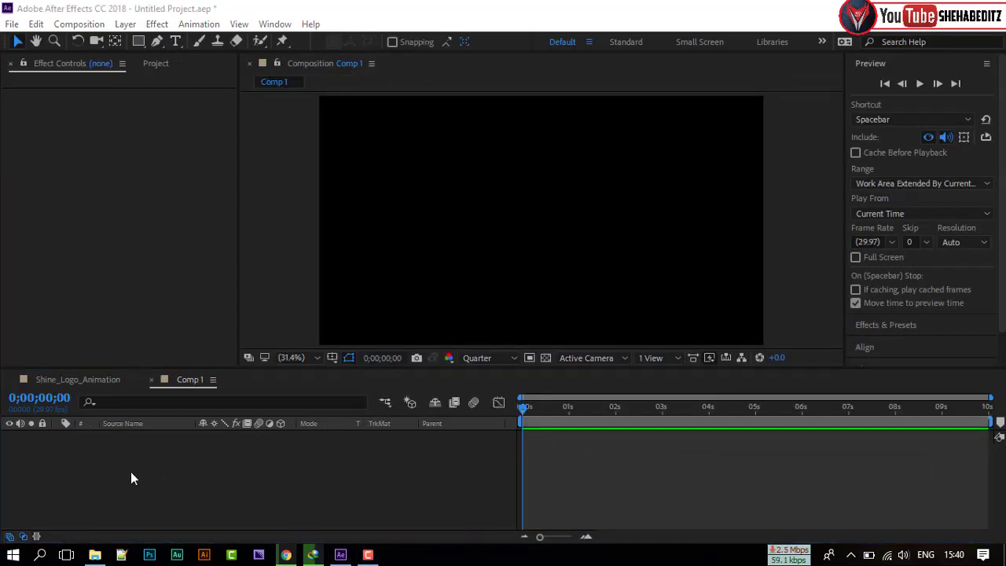
Add a dark solid layer and make the Logo layer 3D
right_click(132, 476)
mouse_move(195, 312)
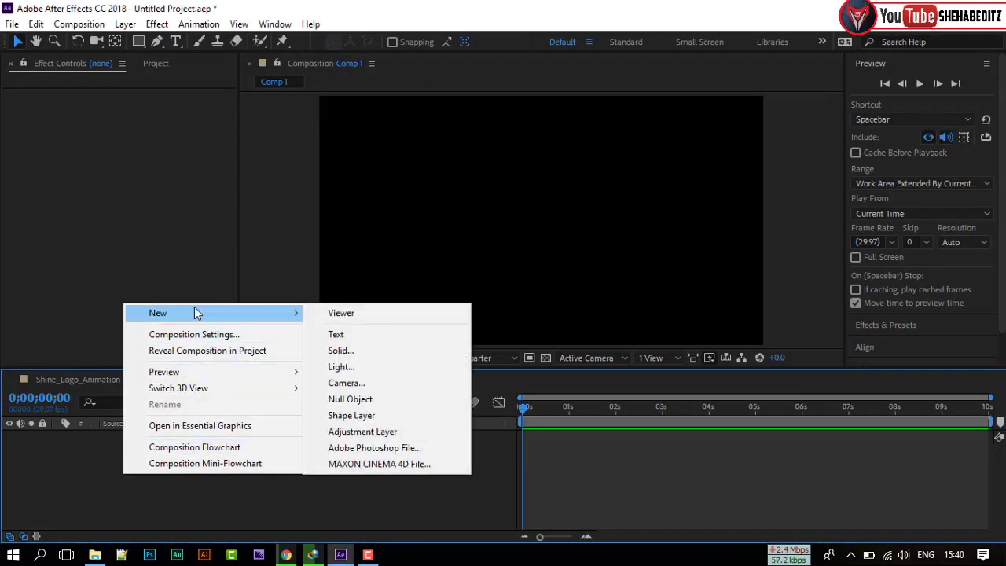
left_click(343, 351)
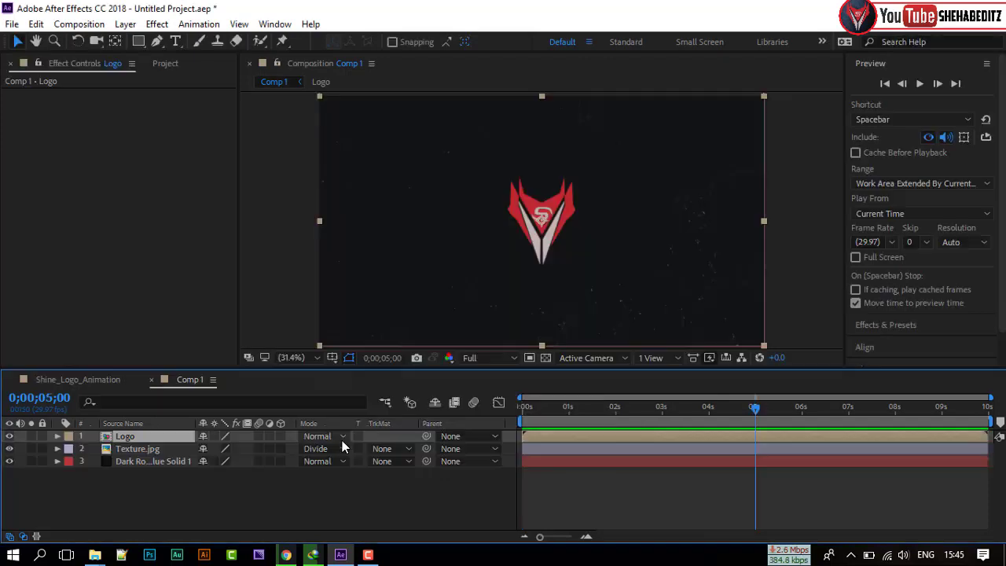
left_click(280, 436)
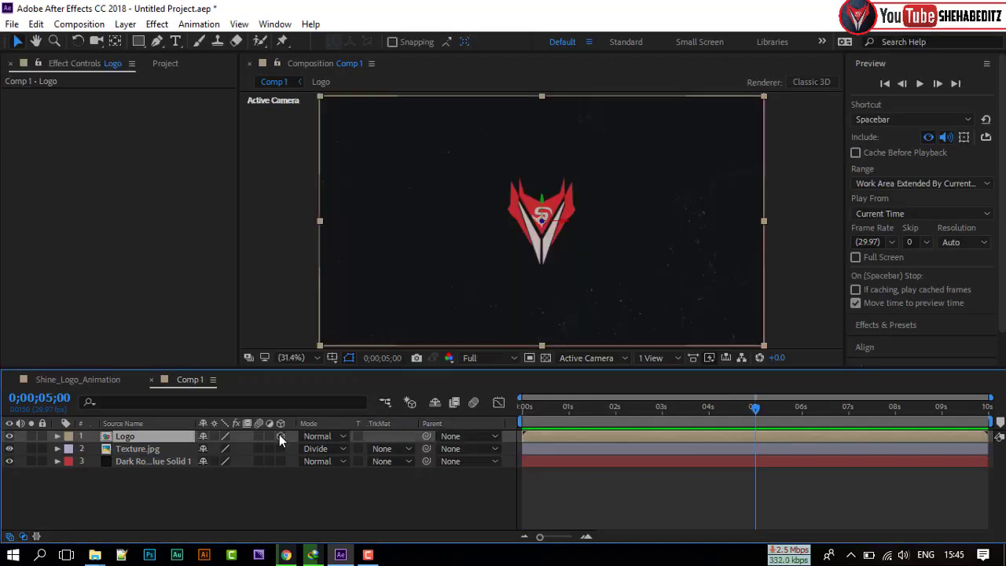
Keyframe the Logo's Position so it starts at Z -2600 at 0 seconds
left_click(57, 438)
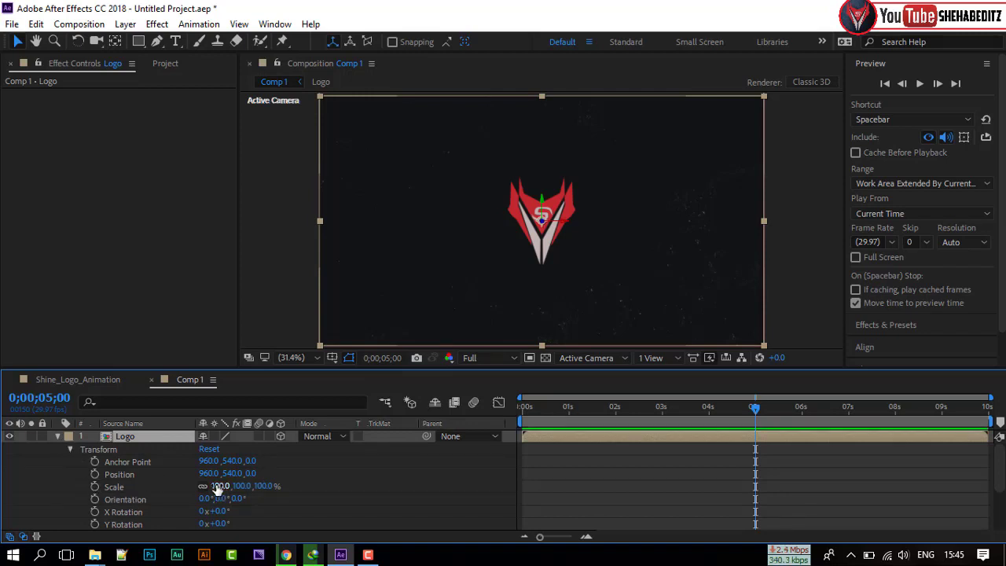
left_click(95, 473)
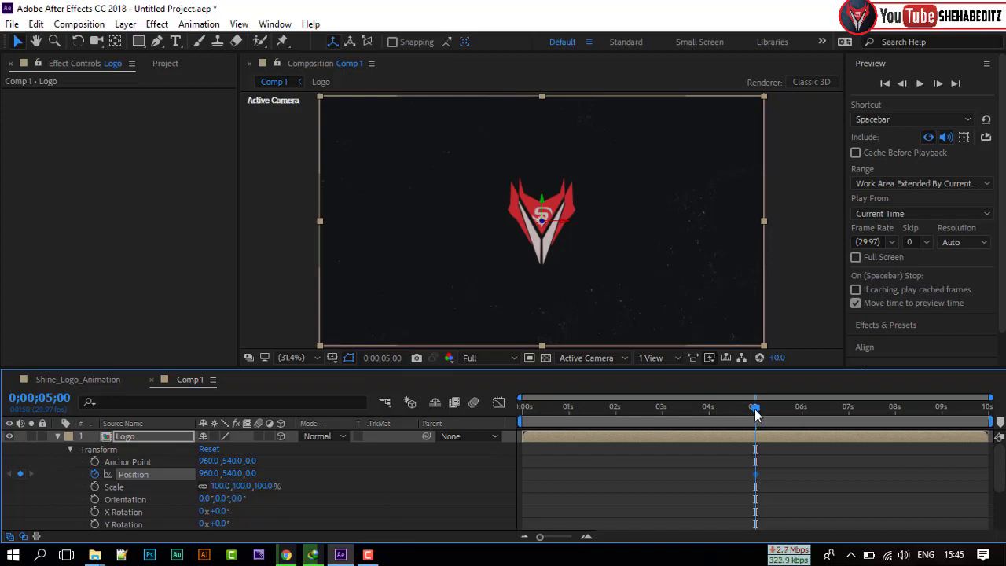
left_click_drag(751, 410, 420, 427)
left_click(248, 474)
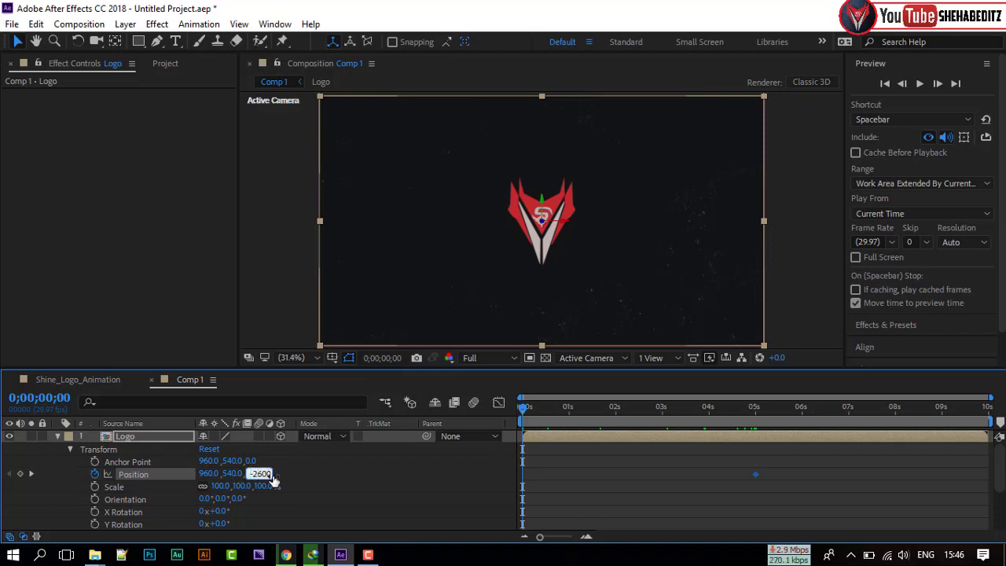
type("-2600")
key("Return")
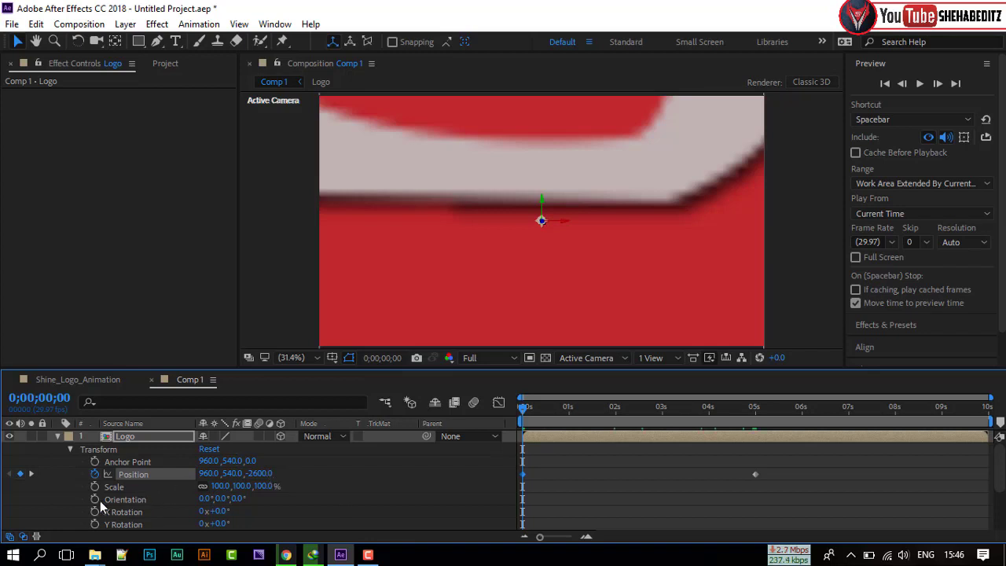
Keyframe the Logo's Orientation so it starts at 180° at 0 seconds
left_click(95, 500)
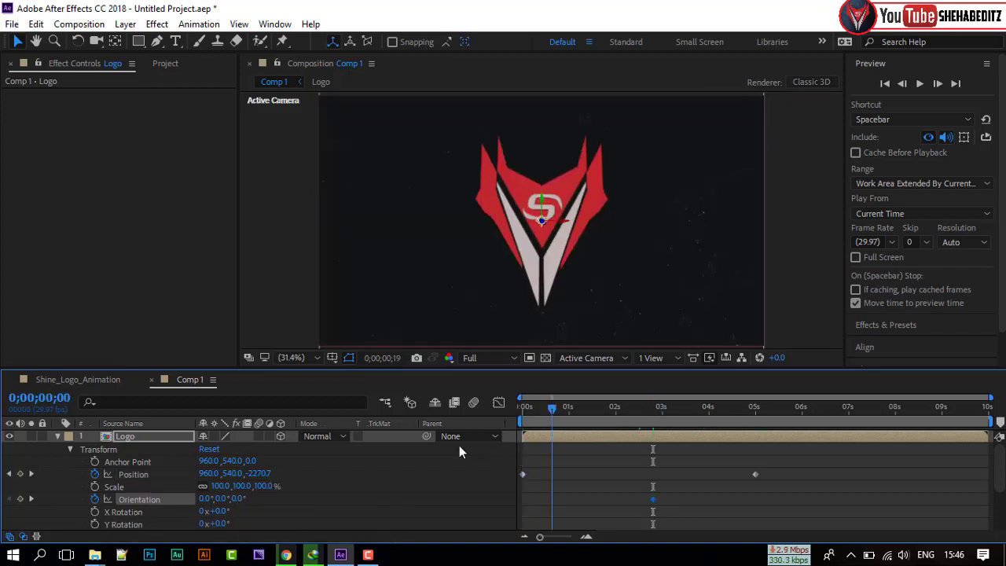
key("Home")
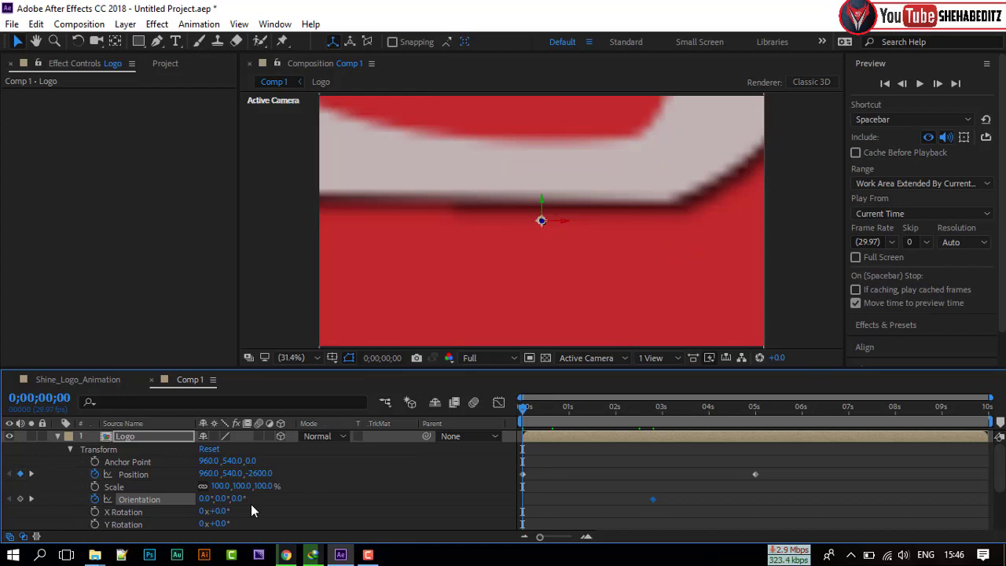
left_click(250, 502)
type("180")
key("Return")
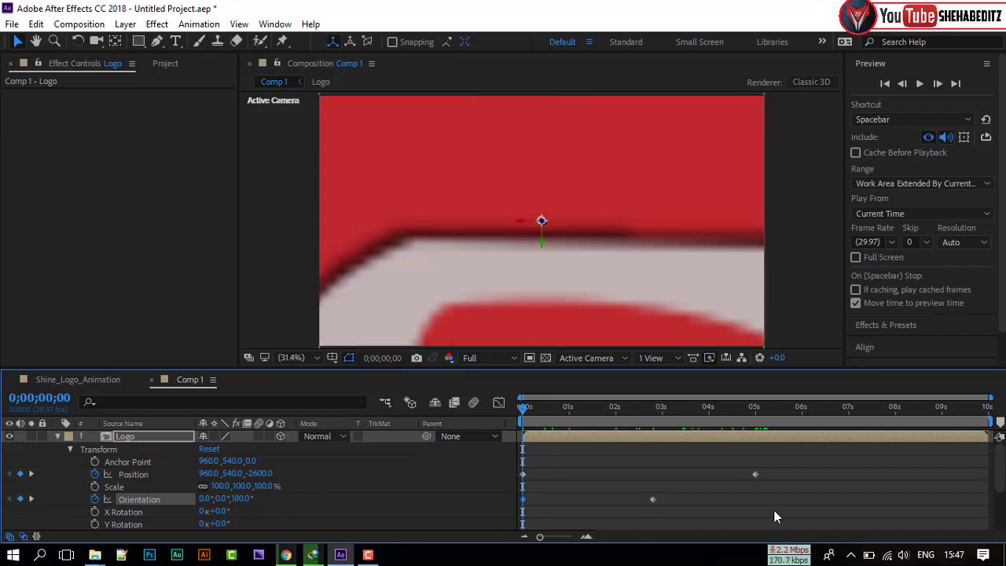
Apply Easy Ease to all the Position and Orientation keyframes
left_click_drag(799, 470, 519, 519)
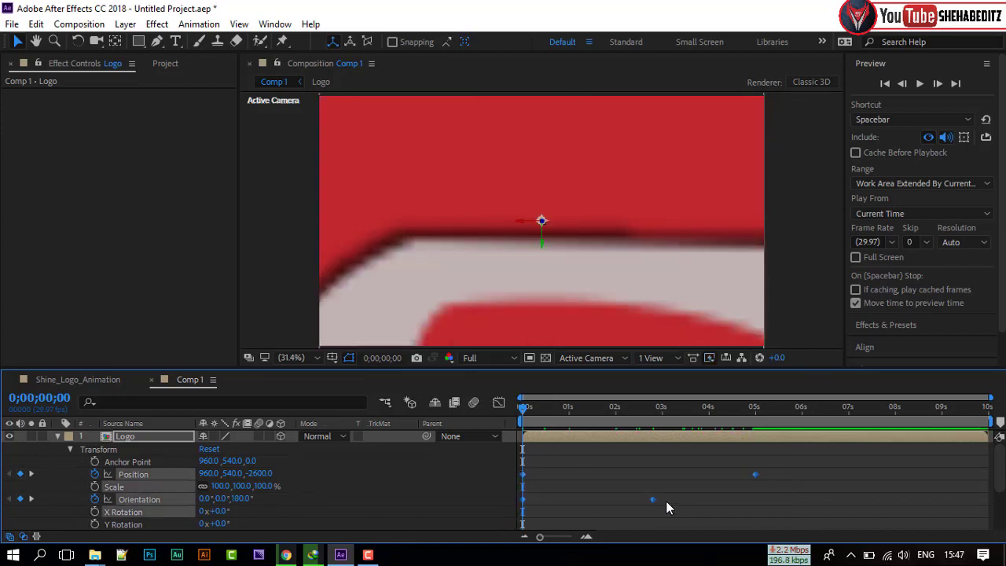
right_click(654, 501)
mouse_move(671, 495)
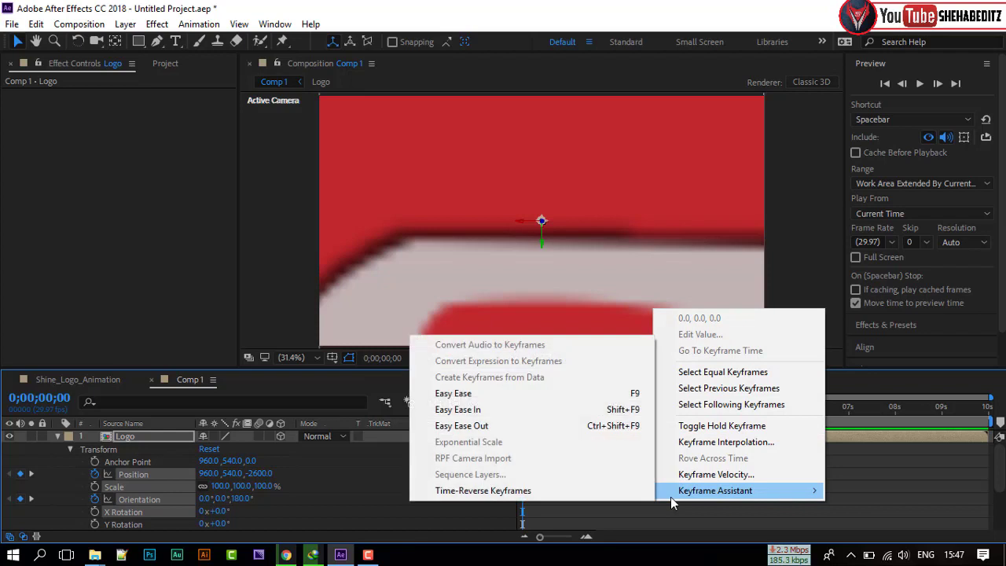
left_click(501, 395)
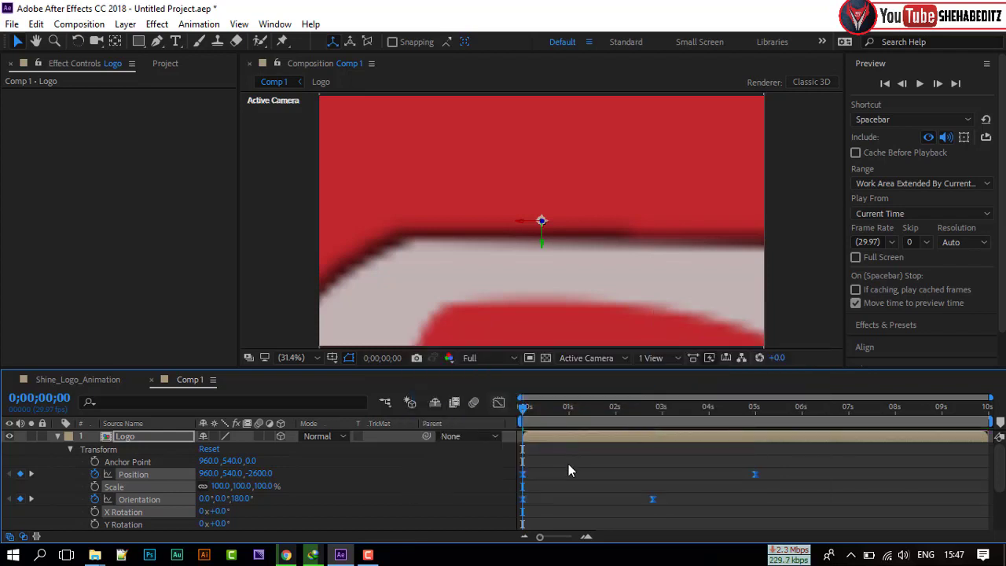
Enable motion blur on Comp 1 and the Logo layer, then scrub the fly-in to check it
key("space")
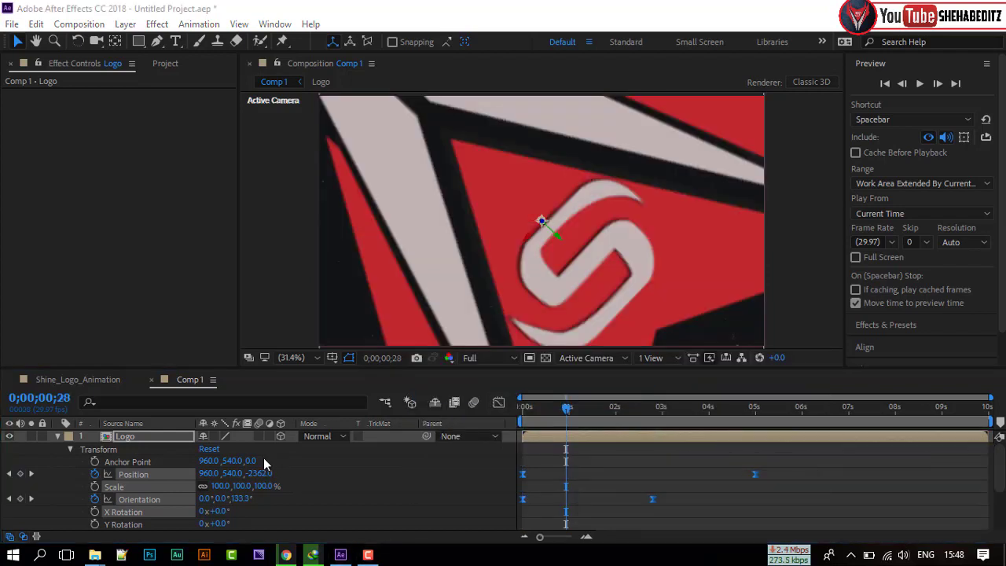
left_click(58, 438)
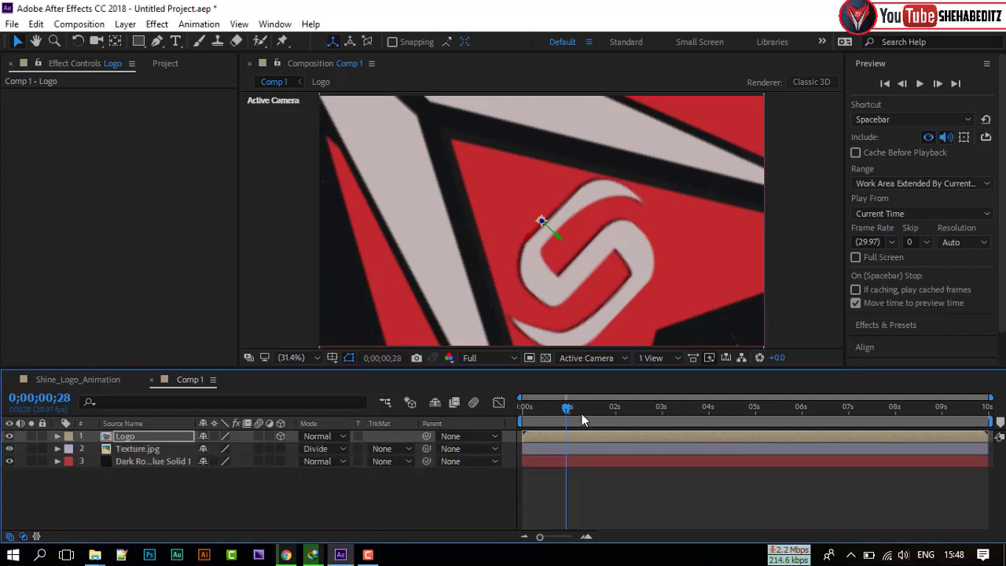
left_click_drag(567, 409, 610, 436)
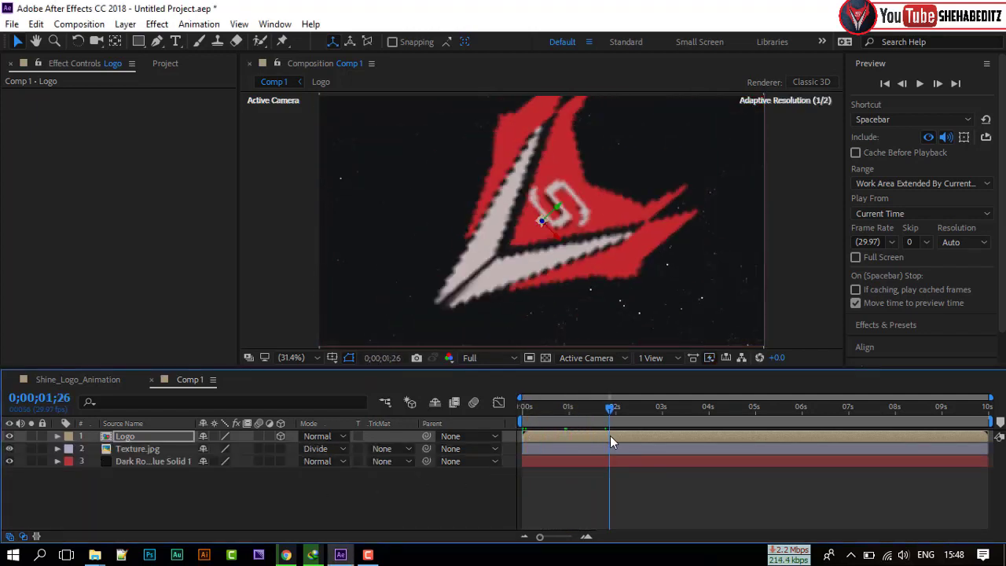
left_click(473, 402)
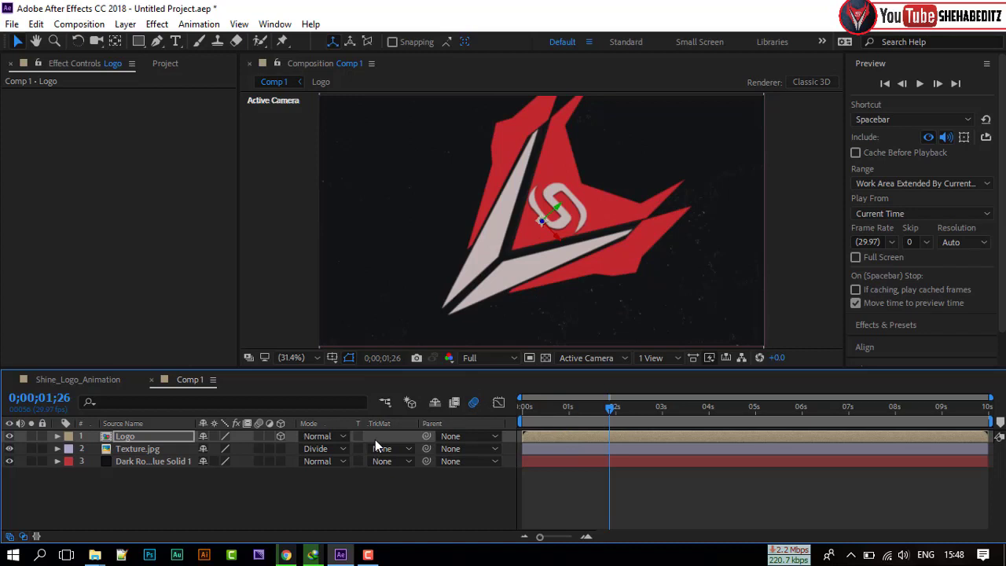
left_click(259, 436)
mouse_move(612, 414)
left_mouse_down()
mouse_move(581, 414)
mouse_move(622, 423)
left_mouse_up()
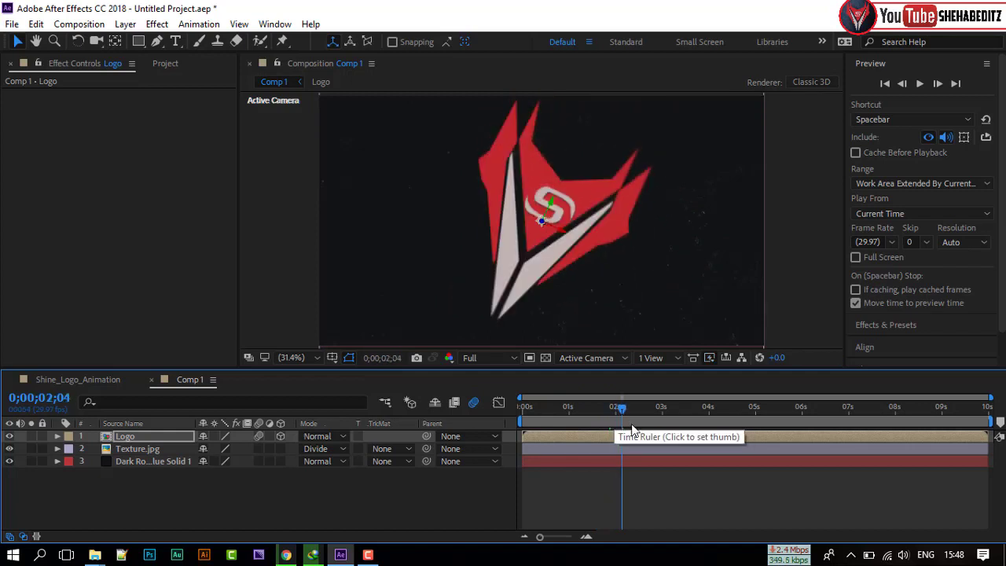
left_click_drag(621, 417, 582, 414)
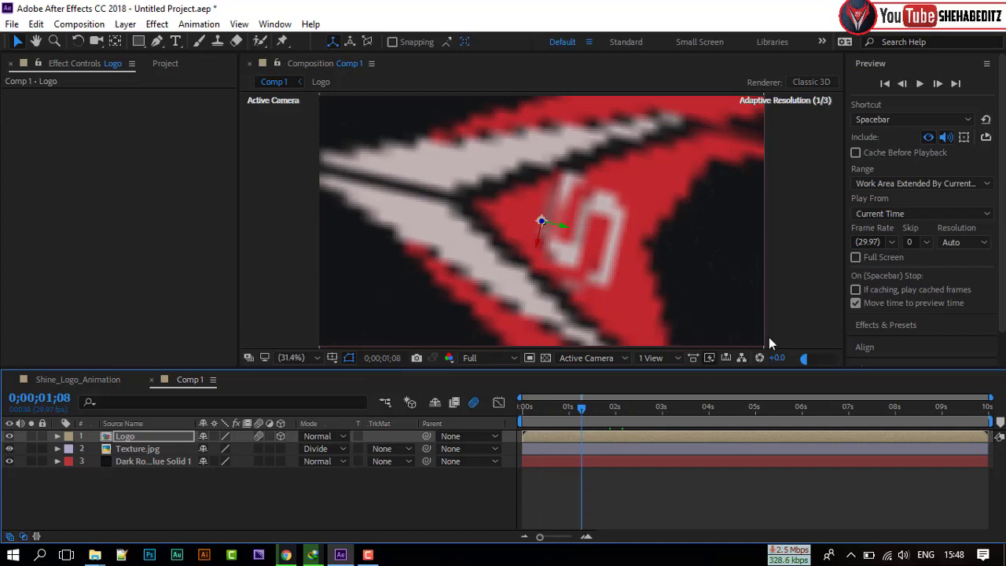
Find Card Wipe in Effects & Presets and apply it to the Logo layer
left_click(896, 68)
left_click(906, 87)
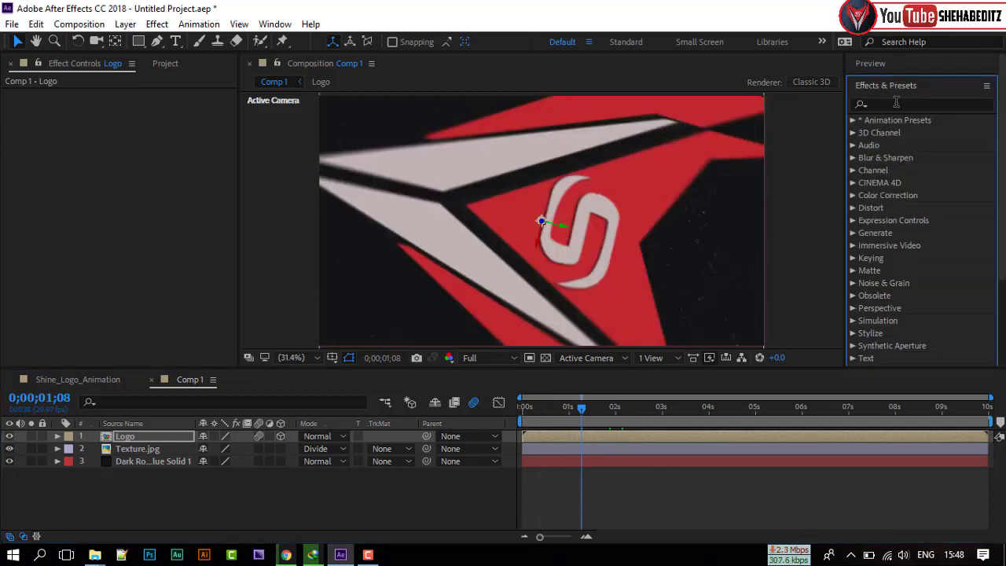
left_click(894, 104)
type("ca")
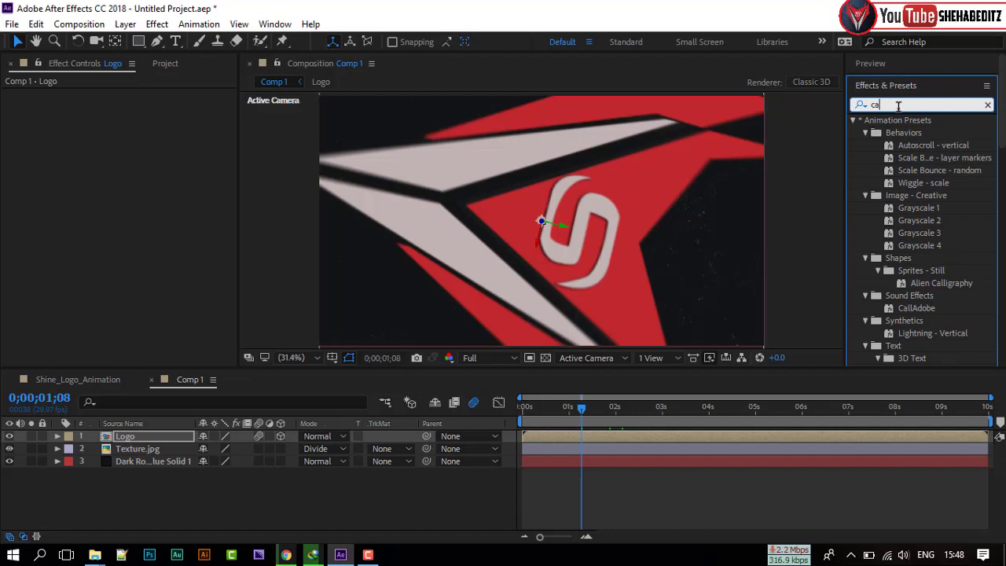
type("rd wipe")
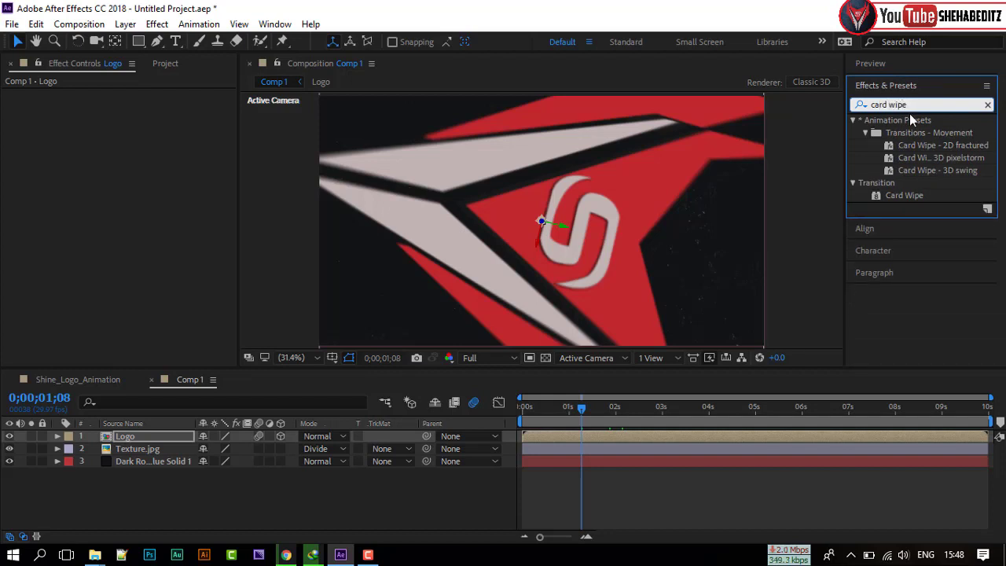
left_click(883, 198)
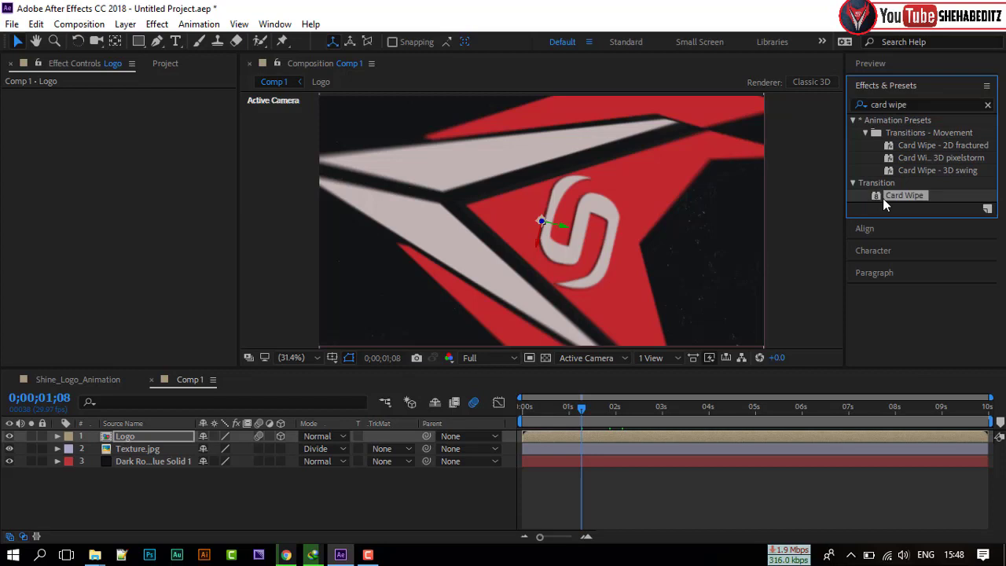
left_click_drag(883, 198, 129, 437)
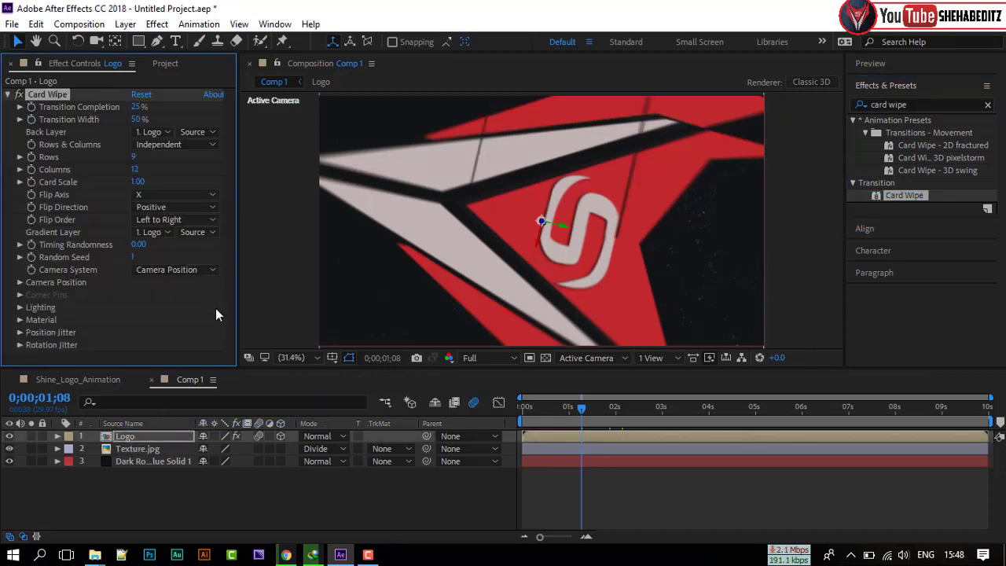
Keyframe Card Wipe Transition Completion from 50% at the start to 0% at 4 seconds
left_click_drag(583, 416, 469, 417)
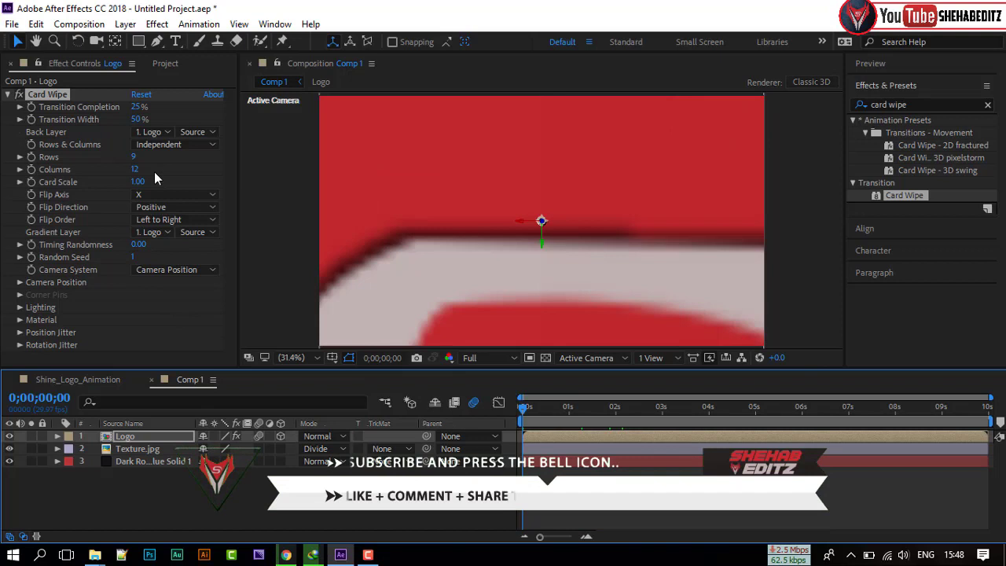
left_click_drag(139, 107, 160, 107)
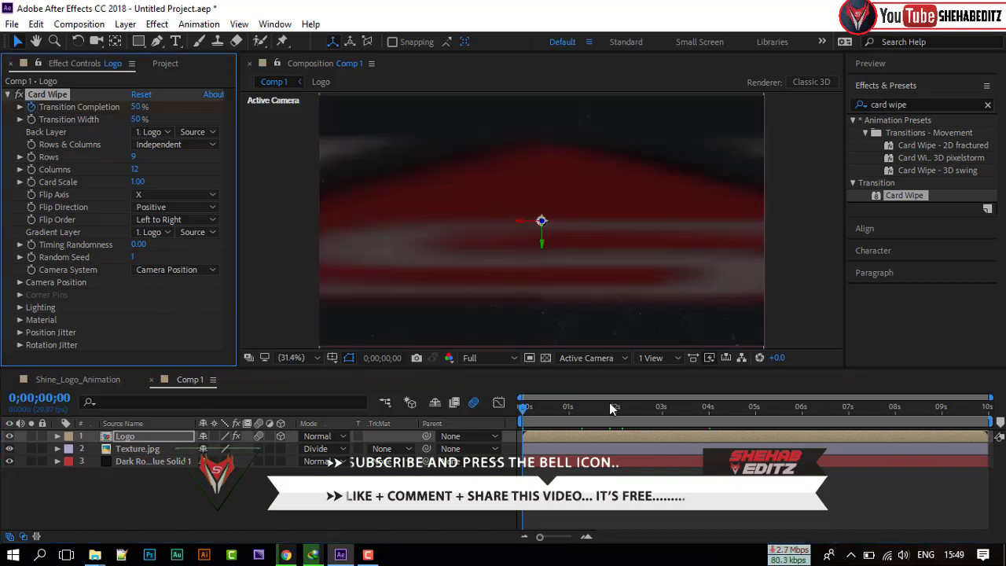
left_click_drag(524, 416, 708, 430)
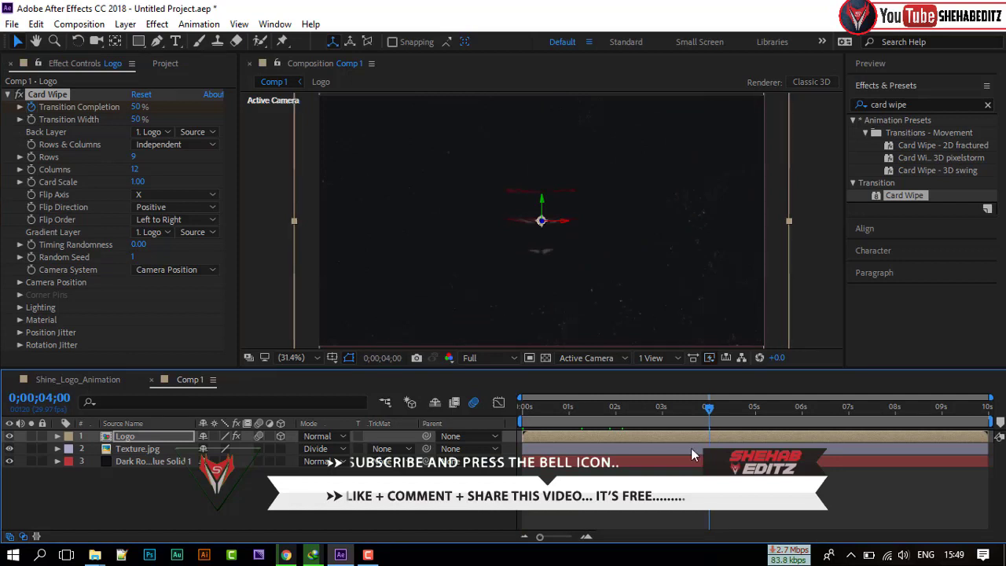
left_click(140, 107)
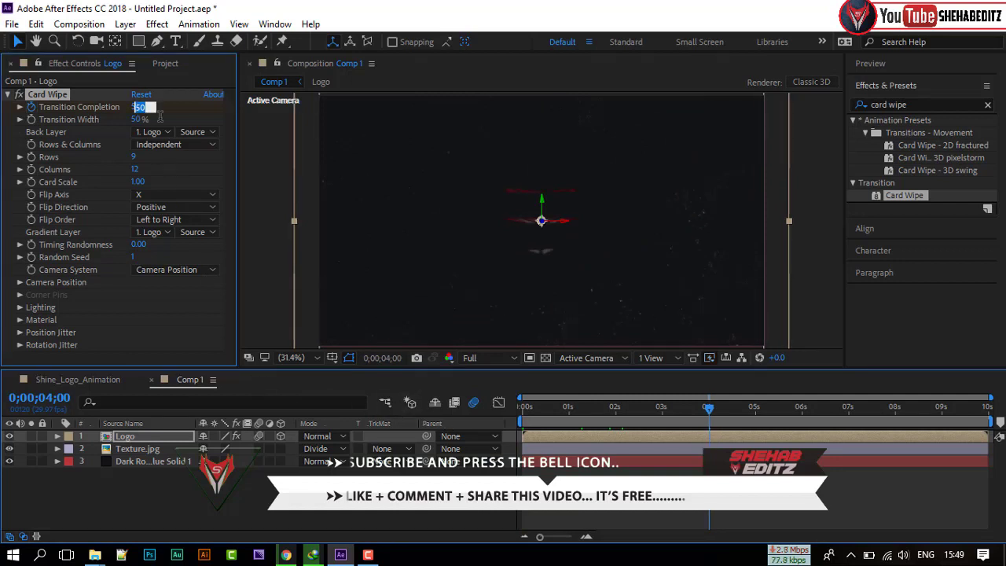
type("0")
key("Return")
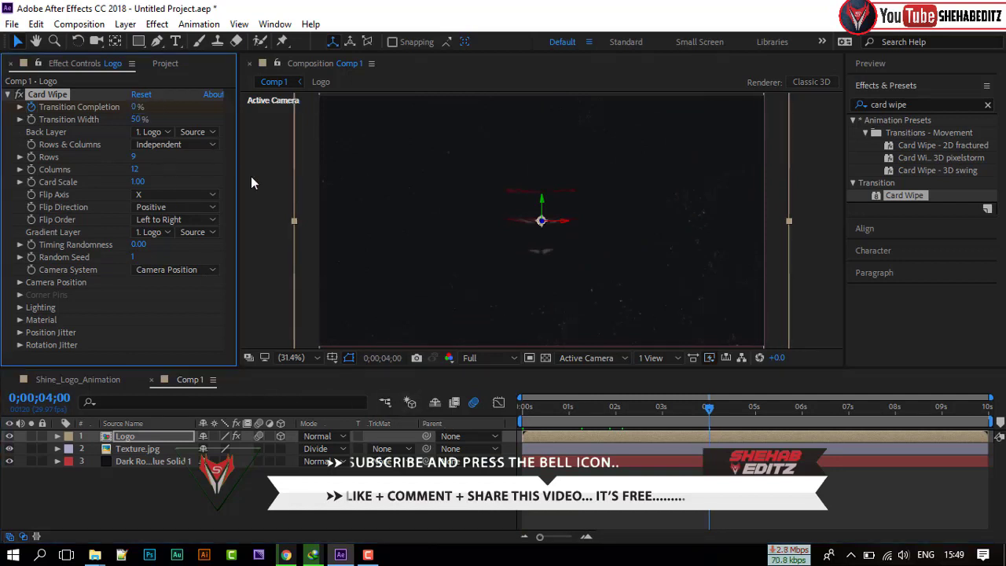
Apply Easy Ease to both Transition Completion keyframes
left_click(58, 437)
left_click(75, 461)
left_click_drag(537, 407, 700, 439)
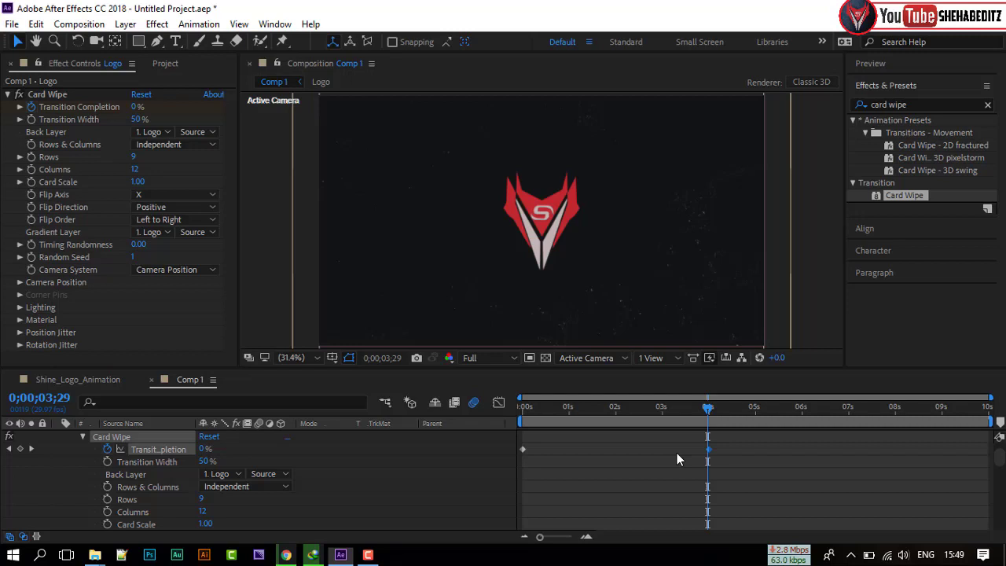
left_click_drag(548, 460, 517, 460)
right_click(523, 450)
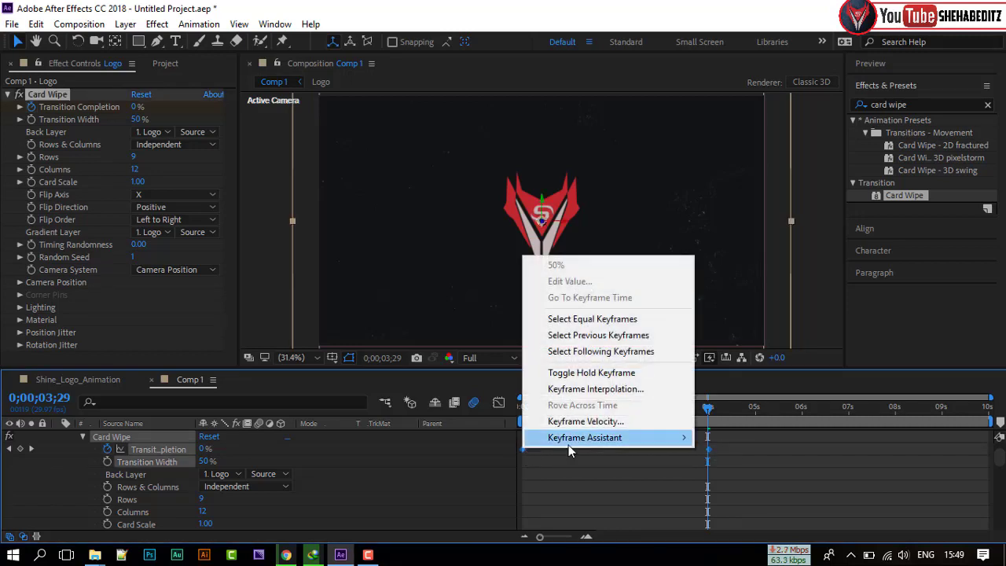
mouse_move(575, 445)
left_click(734, 340)
left_click(82, 436)
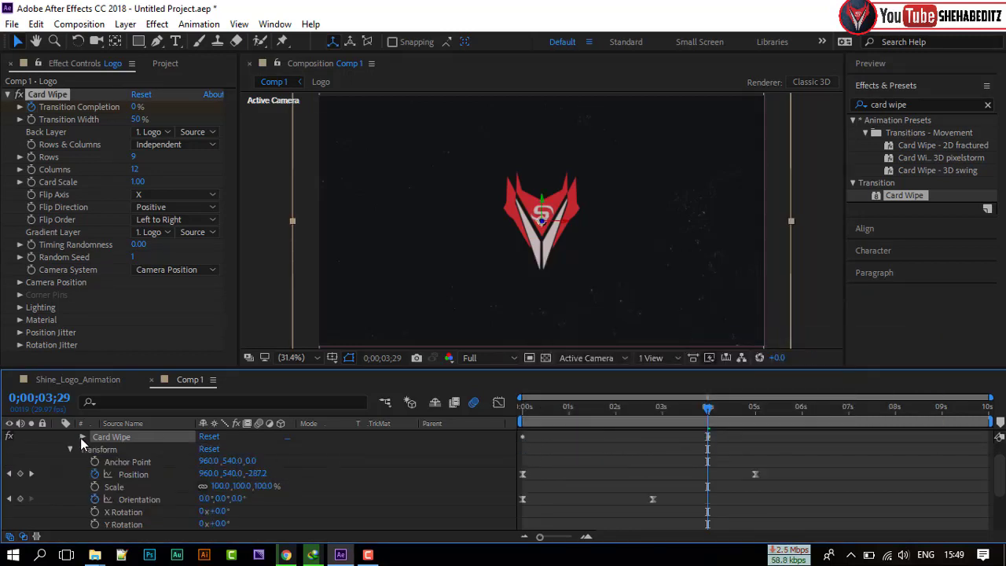
left_click(57, 436)
left_click(921, 104)
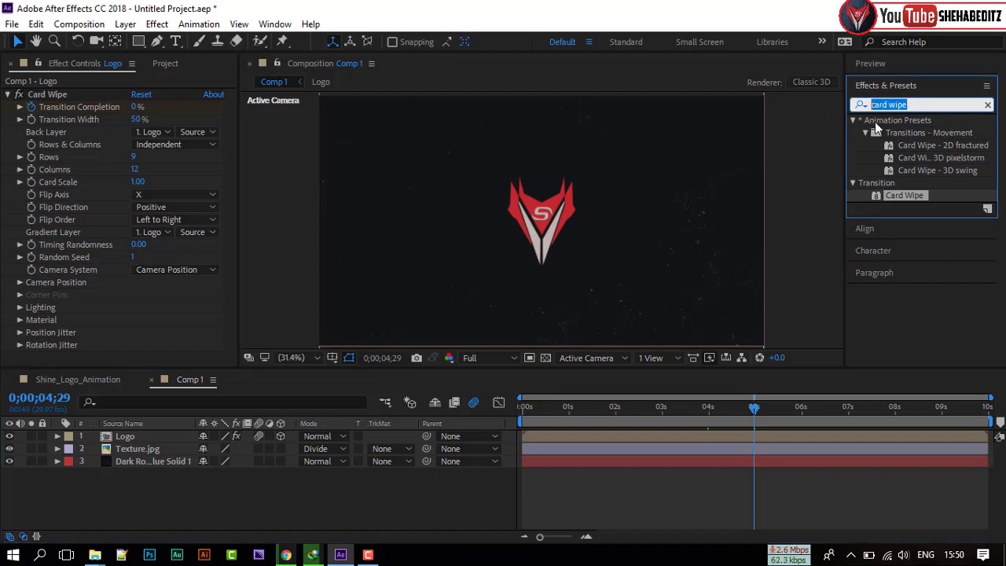
Apply CC Light Sweep to the Logo layer and place its center on the logo
type("cc ligh")
left_click(911, 158)
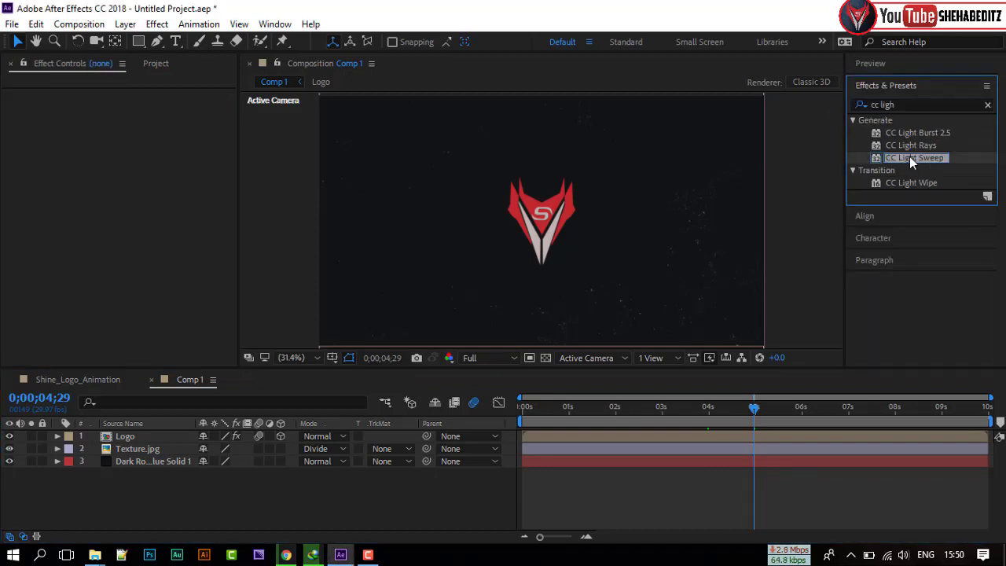
left_click_drag(910, 158, 135, 442)
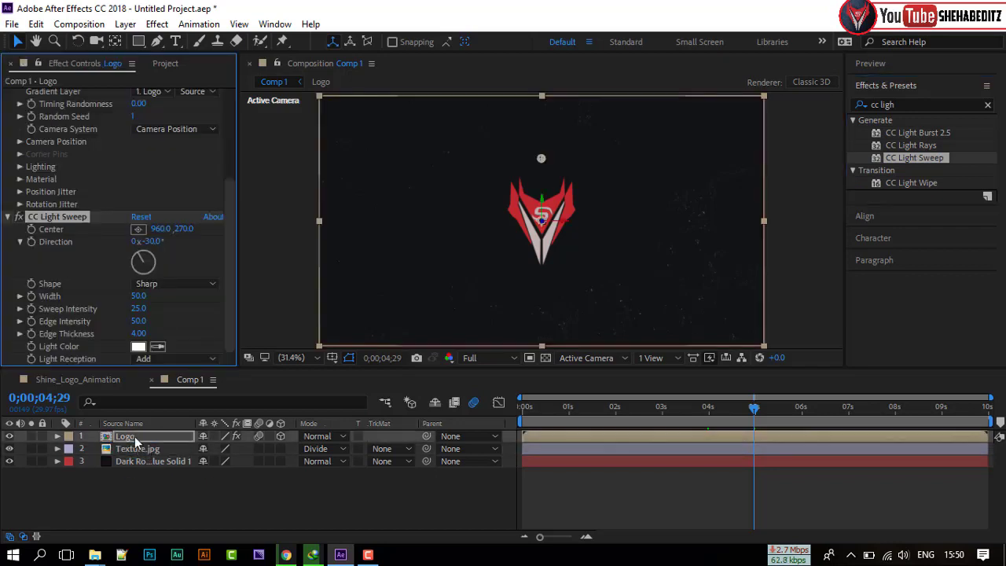
key("j")
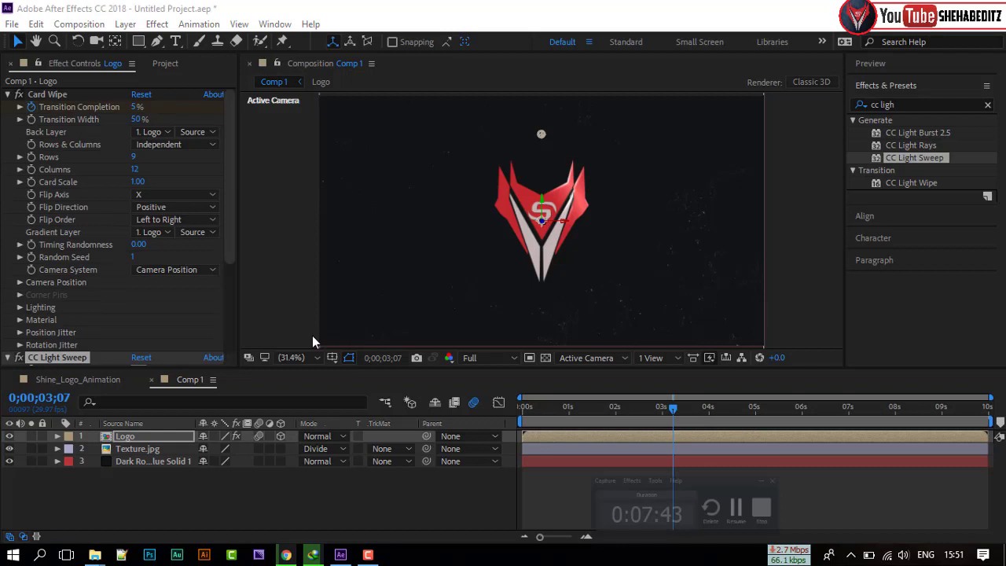
left_click(543, 132)
left_click_drag(471, 170, 534, 150)
Set the light sweep Direction to 57° and move its center up-left of the logo
left_click(122, 439)
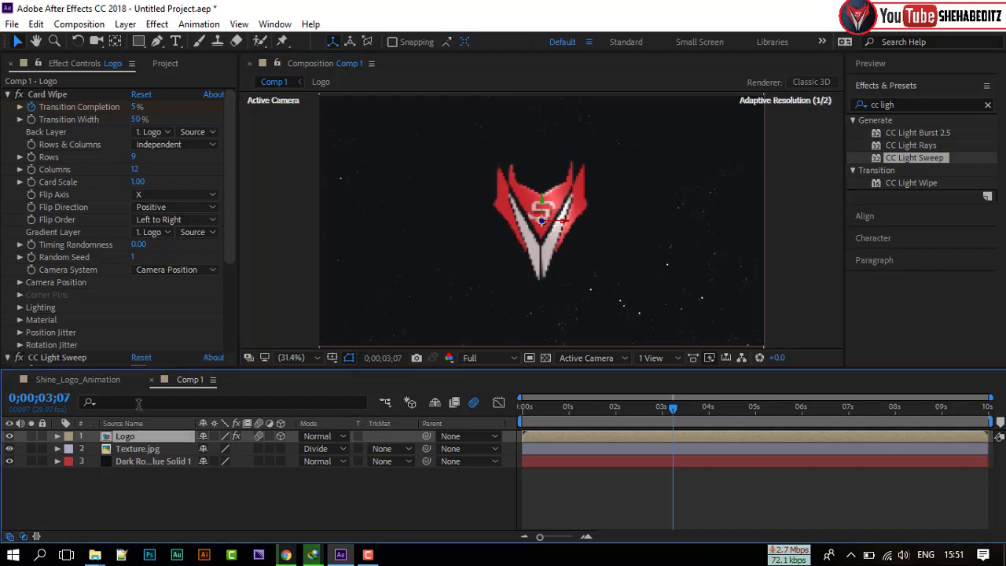
left_click(10, 98)
left_click(8, 94)
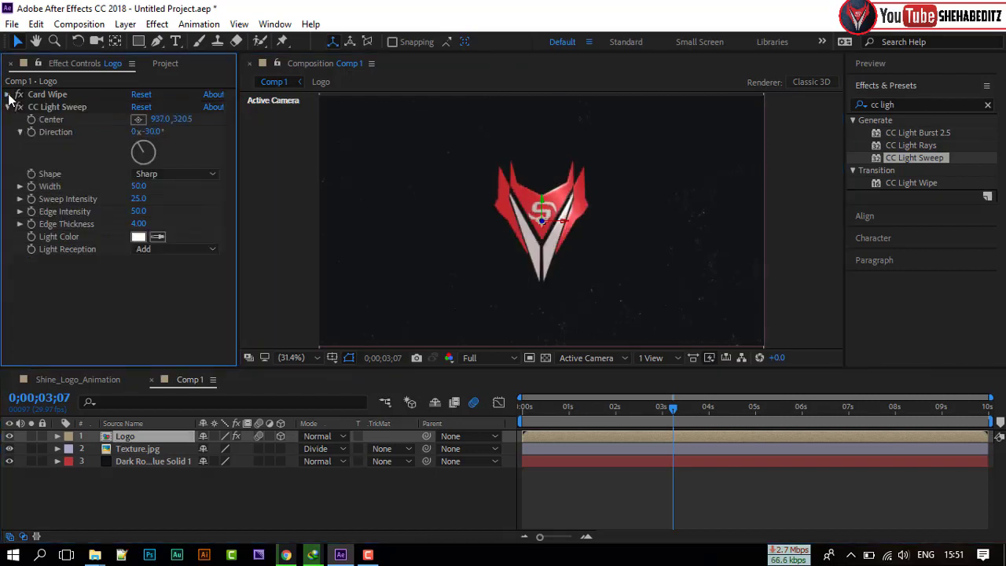
left_click(8, 107)
left_click(8, 107)
left_click(62, 106)
left_click(151, 132)
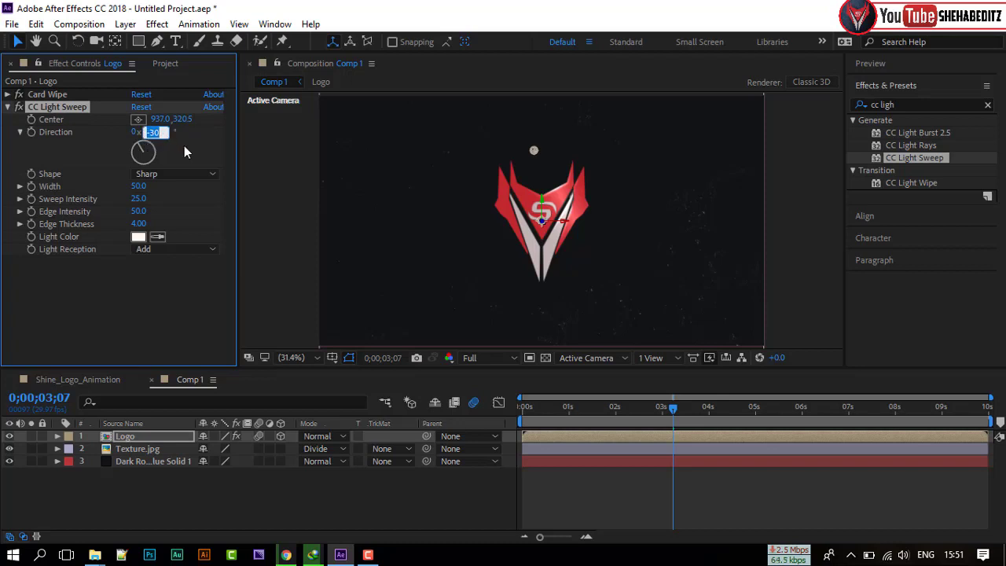
type("57")
key("Return")
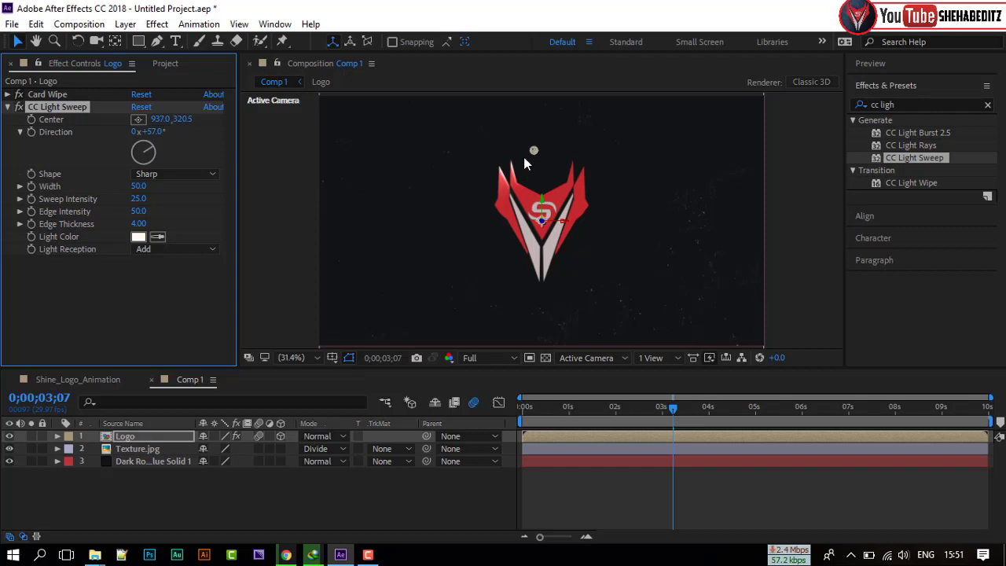
left_click_drag(536, 157, 500, 129)
Keyframe the sweep Center near 3 seconds, then move it down-right across the logo later
left_click(655, 408)
left_click_drag(658, 421, 670, 419)
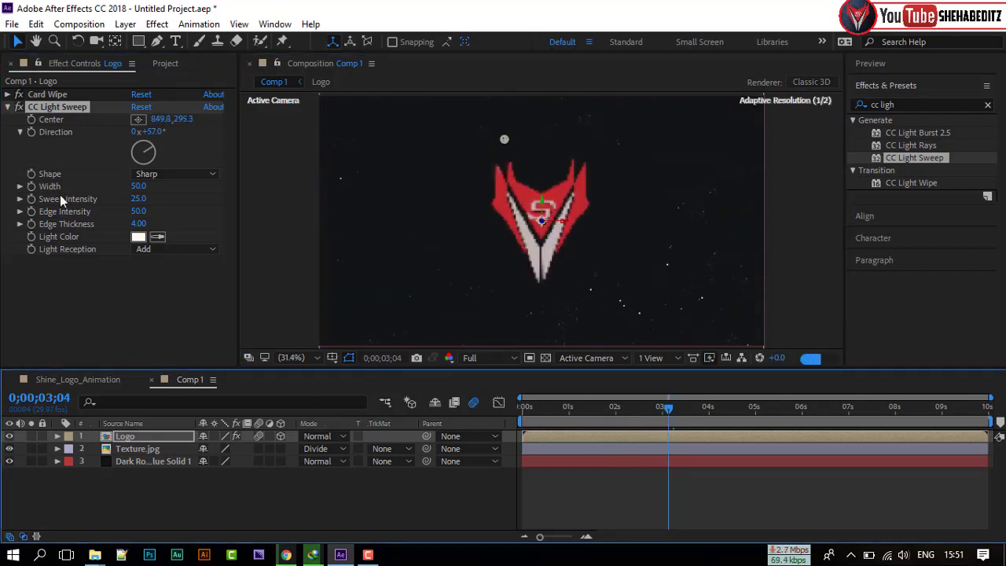
left_click(41, 121)
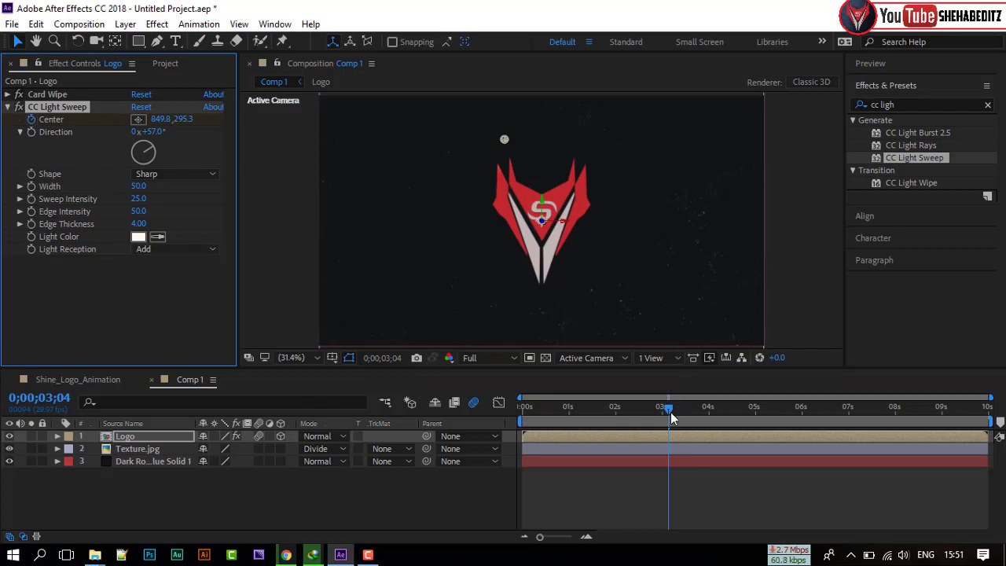
left_click_drag(668, 415, 755, 415)
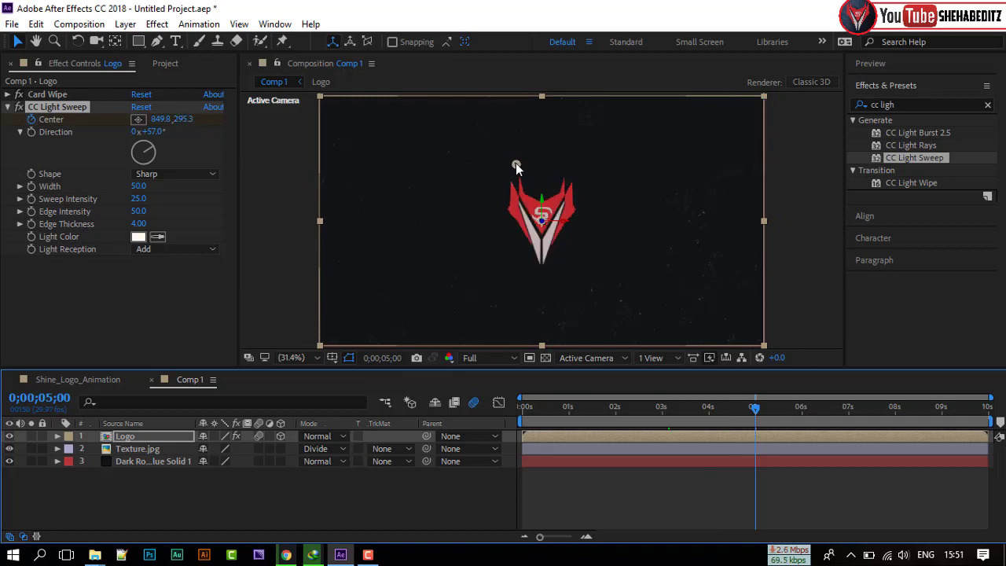
left_click_drag(516, 167, 600, 241)
key("Home")
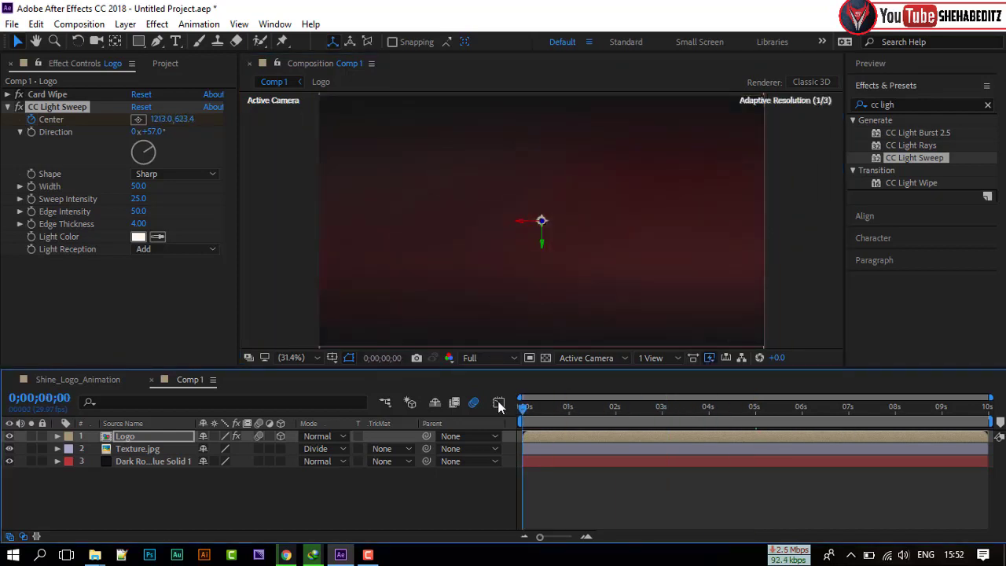
left_click_drag(708, 407, 775, 407)
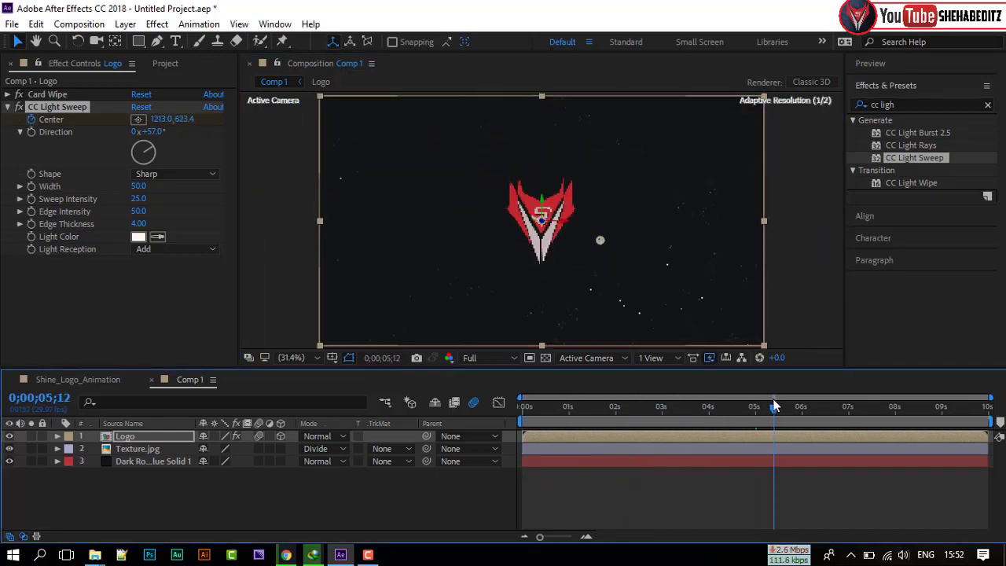
left_click(129, 439)
Add a new text layer reading 'Shehab Editz'
right_click(213, 490)
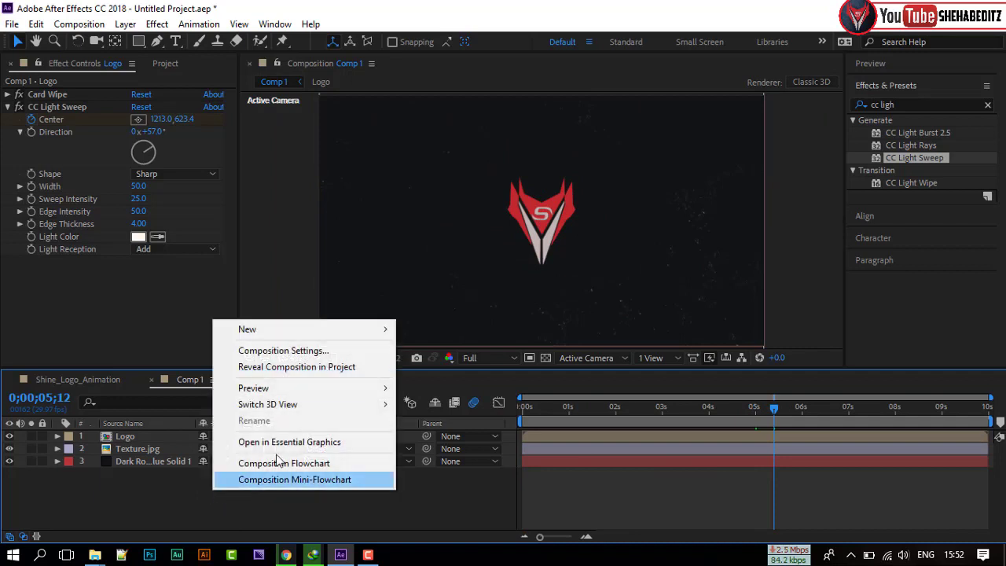
mouse_move(319, 330)
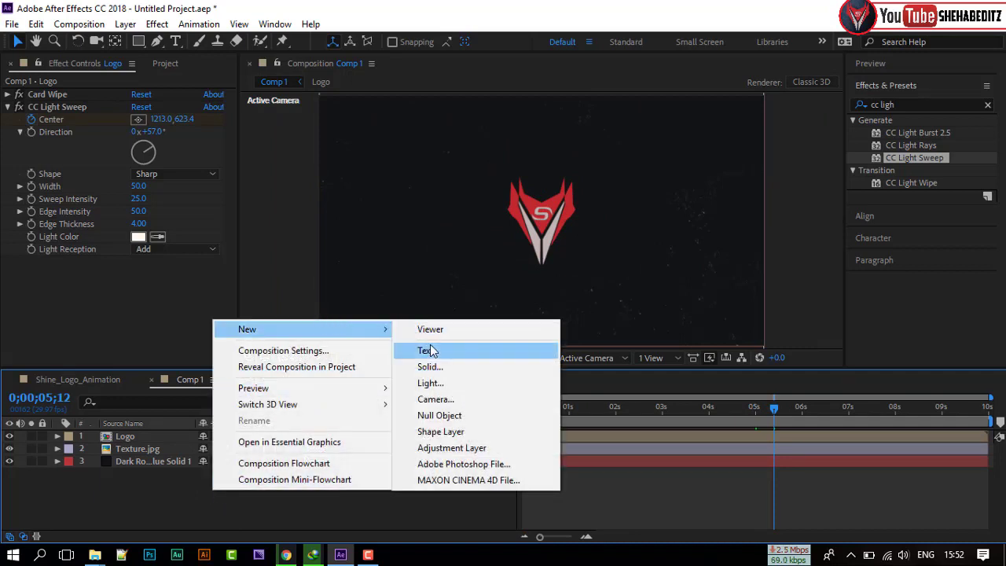
left_click(431, 351)
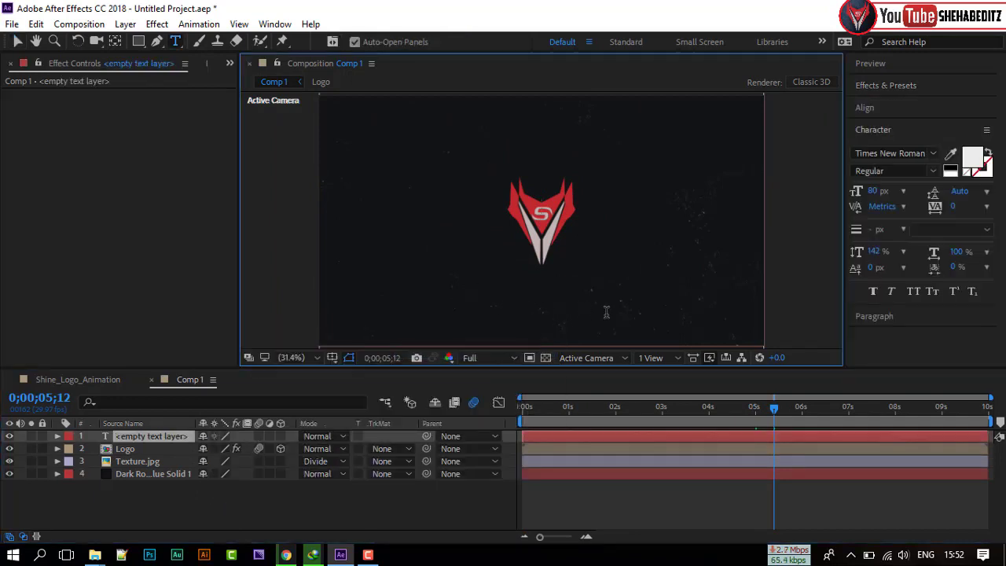
type("Shehab Editz")
Set the text to Geometry Soft Pro Bold N with 100% vertical scale
key("ctrl+a")
left_click(905, 153)
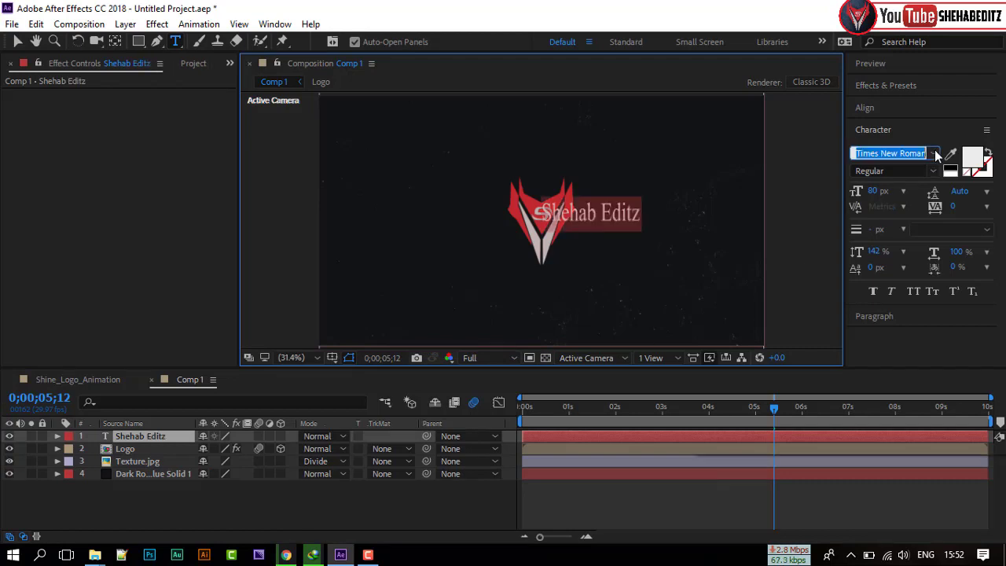
type("geo")
key("Return")
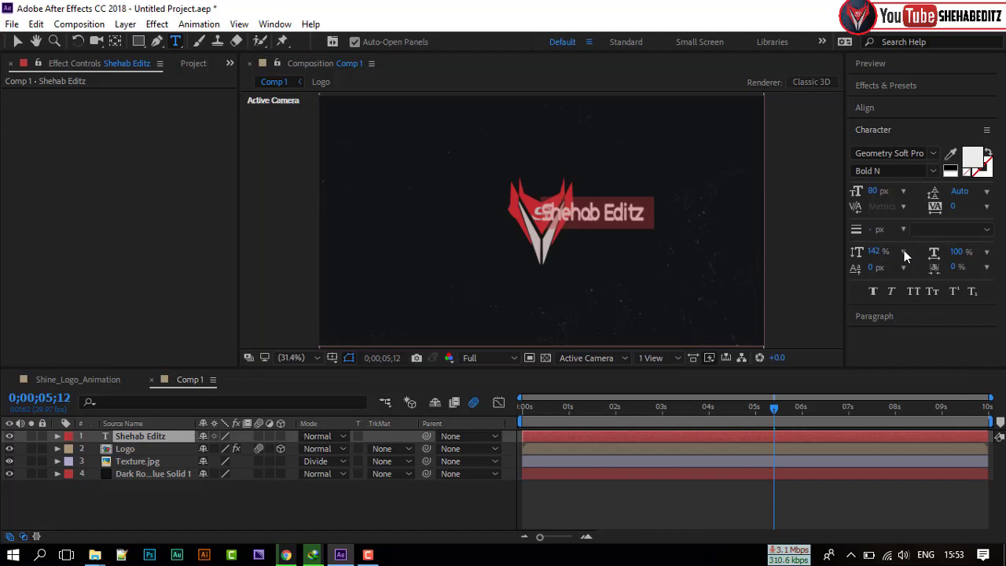
left_click(904, 250)
left_click(908, 335)
left_click(987, 251)
key("Escape")
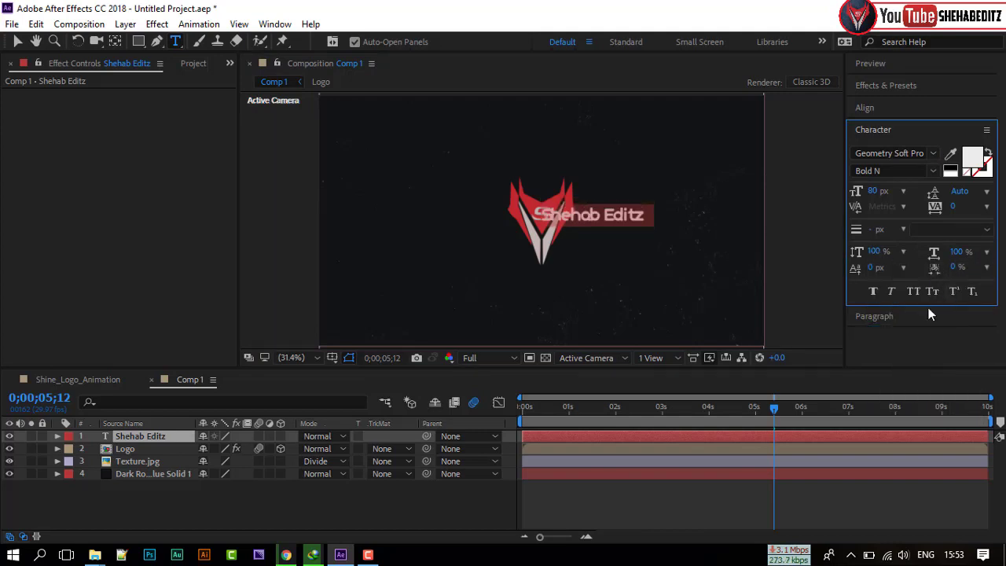
Position the Shehab Editz text below the logo
key("Escape")
key("v")
left_click_drag(590, 225, 548, 286)
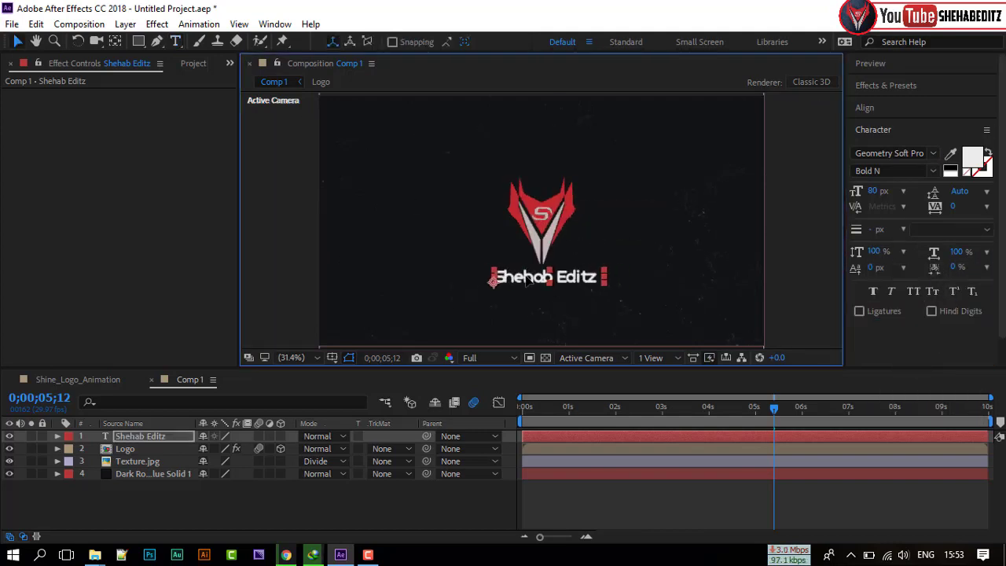
left_click(277, 24)
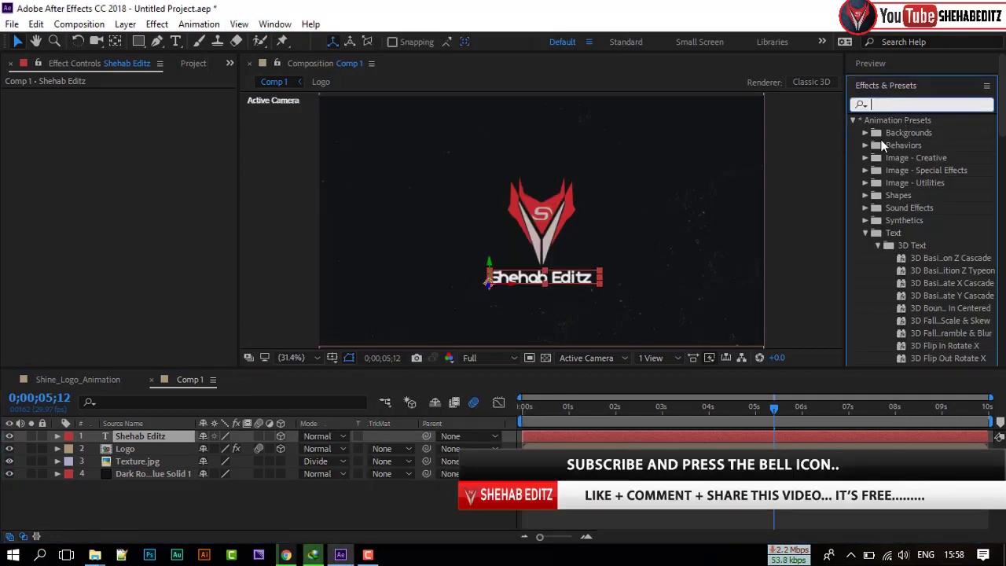
Apply the 3D Basic Position Z Cascade preset to the Shehab Editz text
left_click(865, 233)
left_click(912, 105)
type("3d ba")
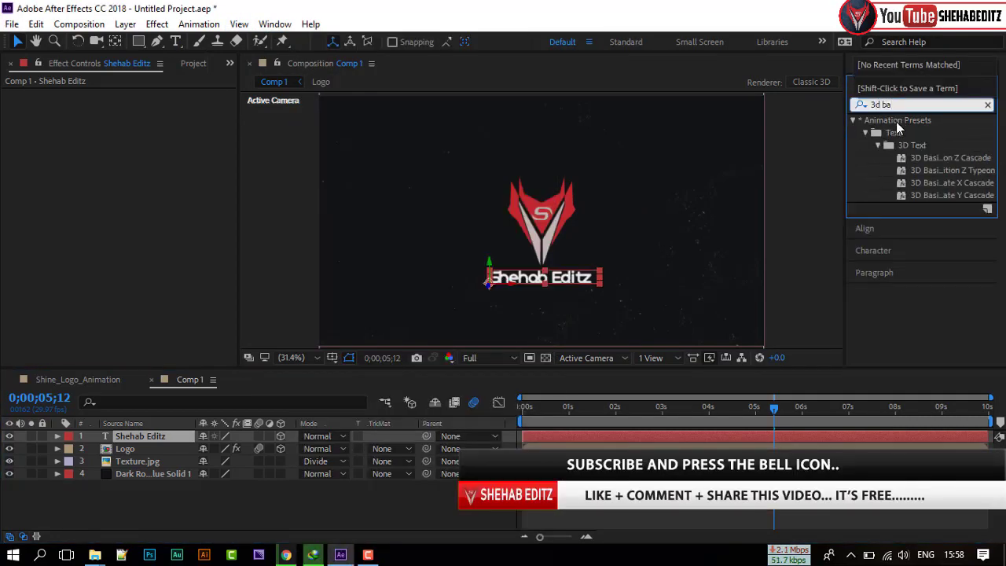
left_click_drag(951, 157, 134, 438)
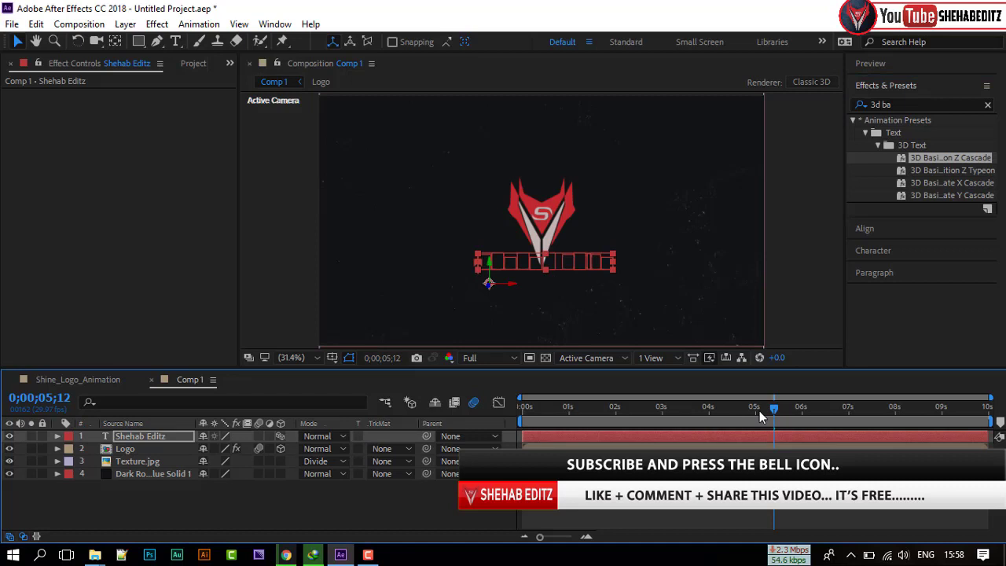
left_click_drag(760, 411, 855, 438)
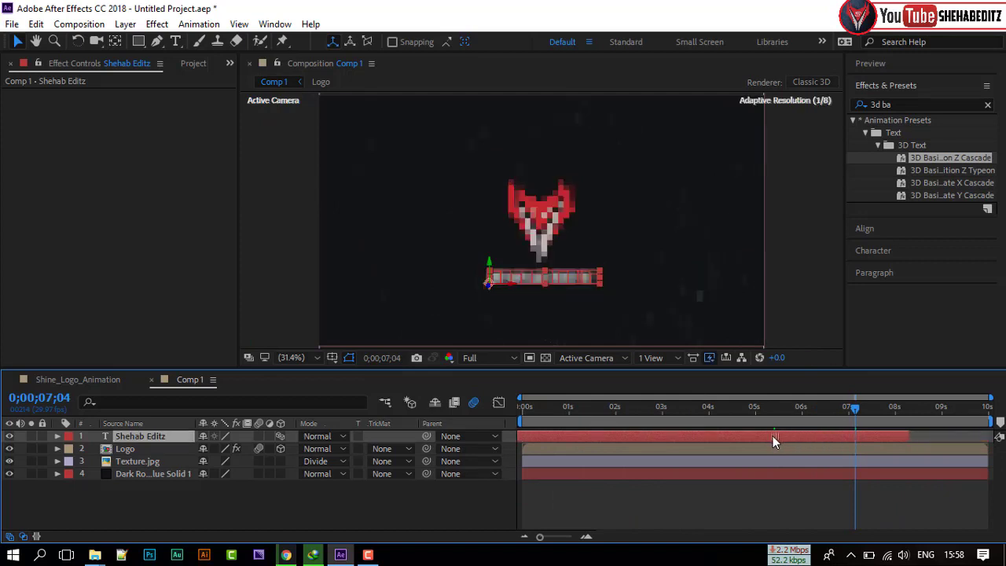
Shift both Offset keyframes slightly earlier on the timeline
key("u")
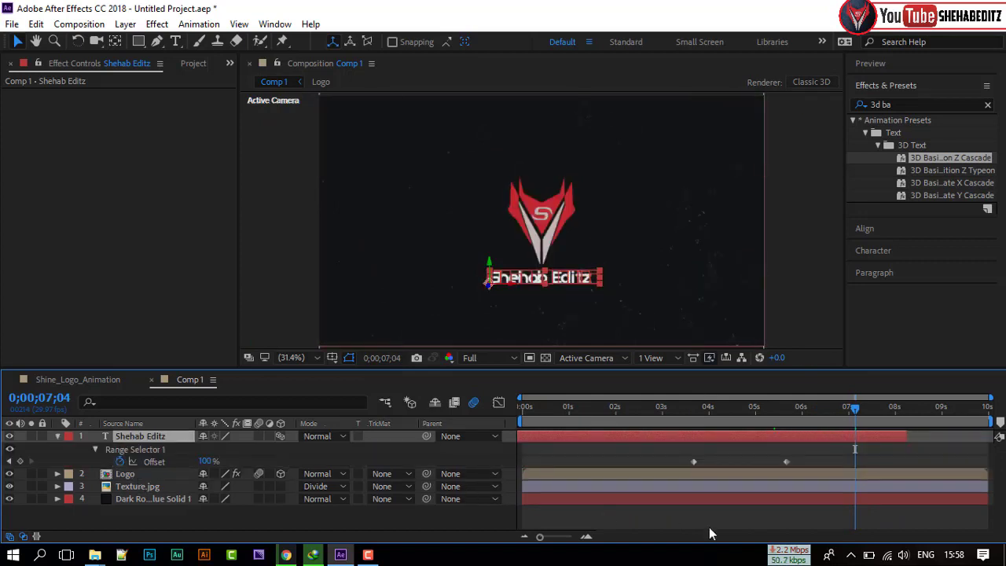
left_click_drag(839, 410, 687, 417)
left_click_drag(796, 459, 683, 462)
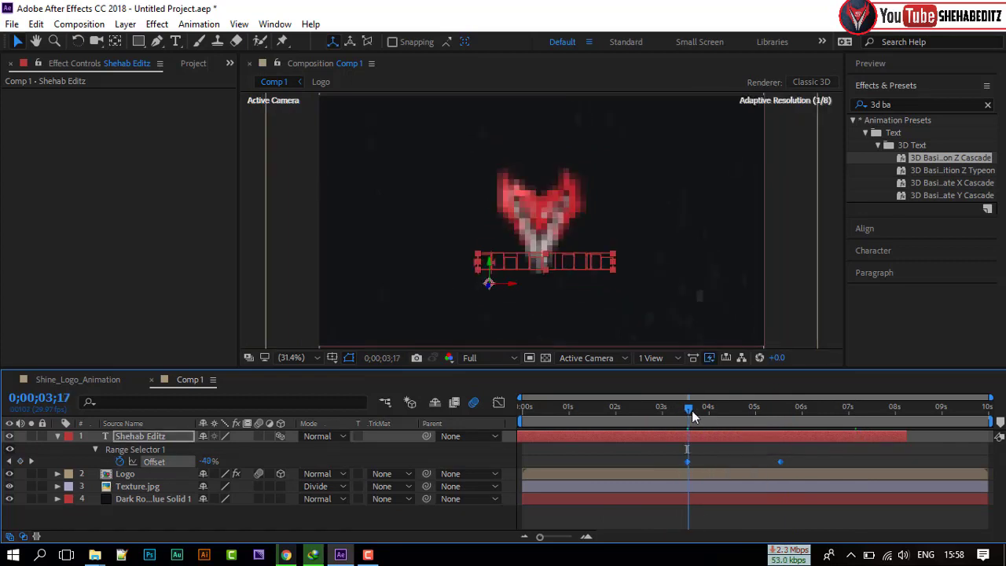
left_click_drag(692, 408, 662, 423)
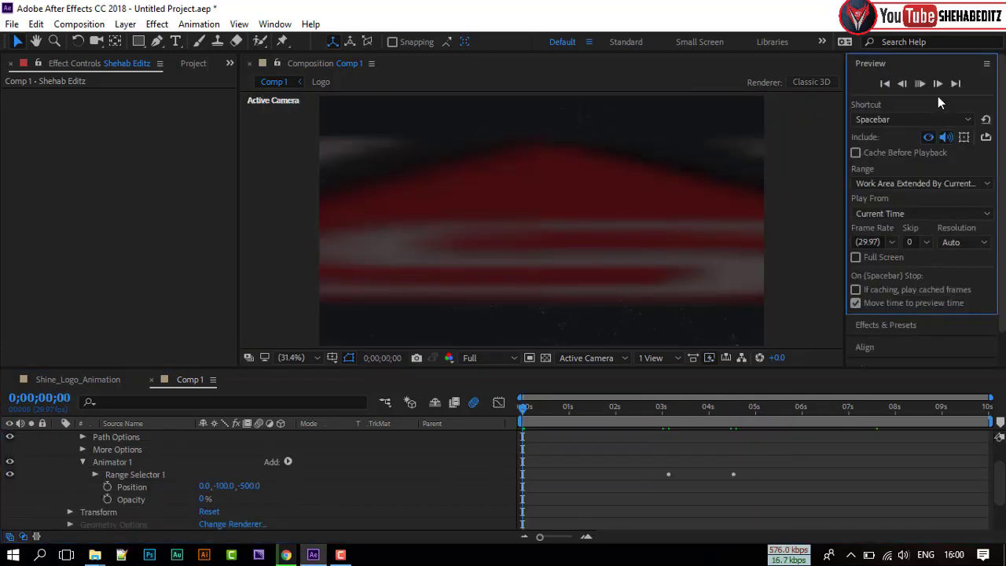
Set the viewer resolution to Quarter and play the whole animation preview
left_click(920, 83)
left_click(481, 358)
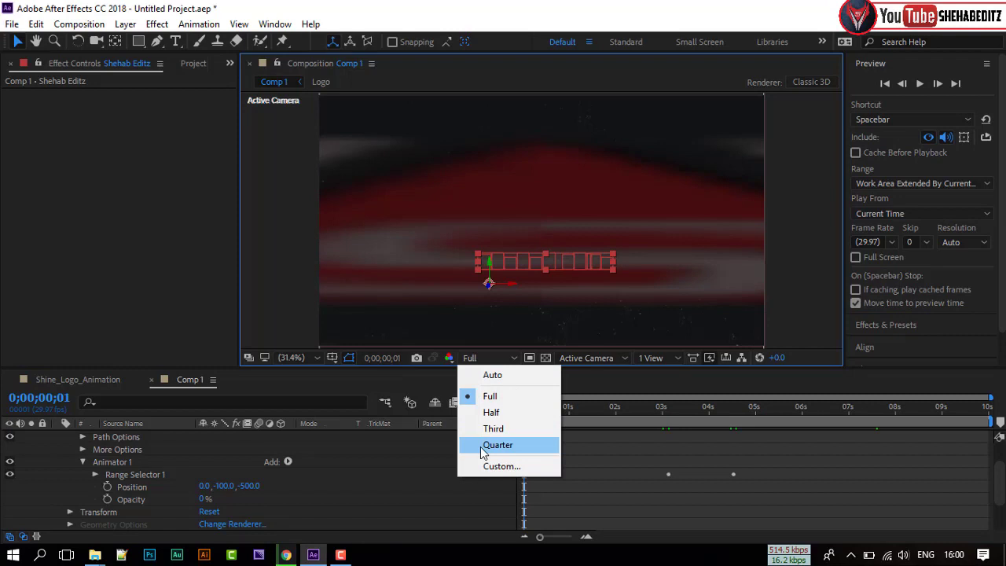
left_click(489, 445)
left_click(925, 84)
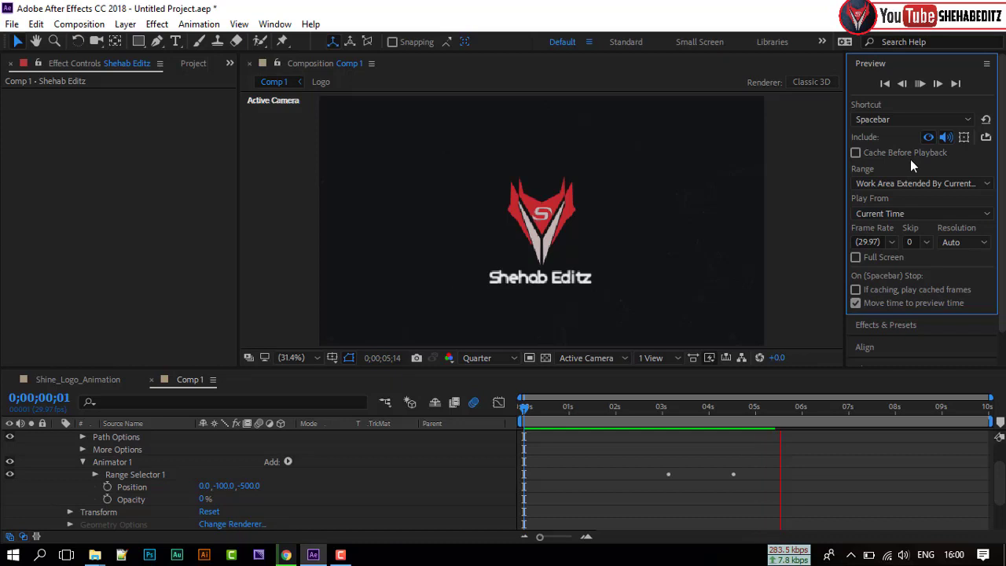
left_click(921, 84)
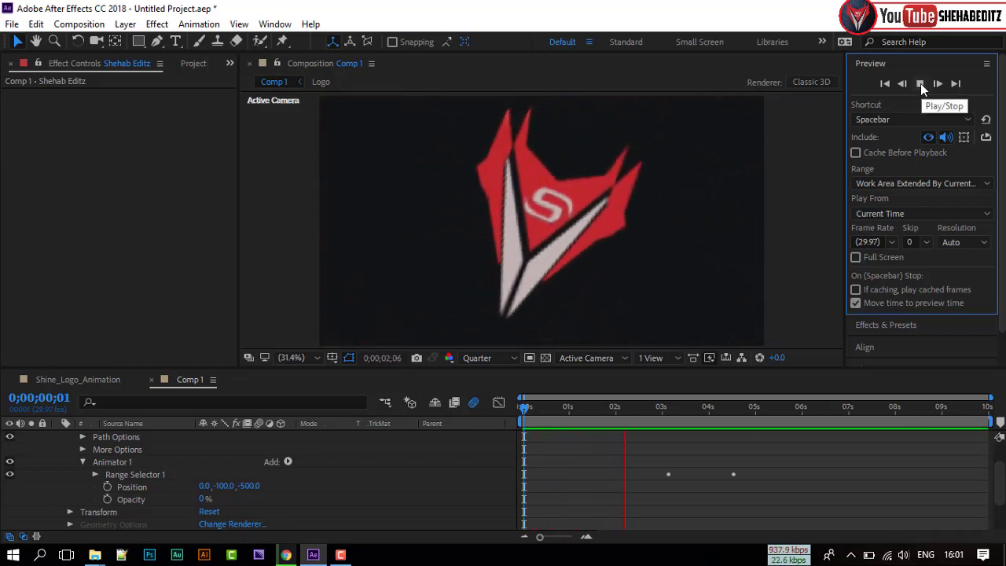
left_click(920, 83)
Collapse the text layer and scrub around 4 seconds to check the cascaded text
left_click_drag(633, 418, 726, 423)
scroll(56, 459, "up", 2)
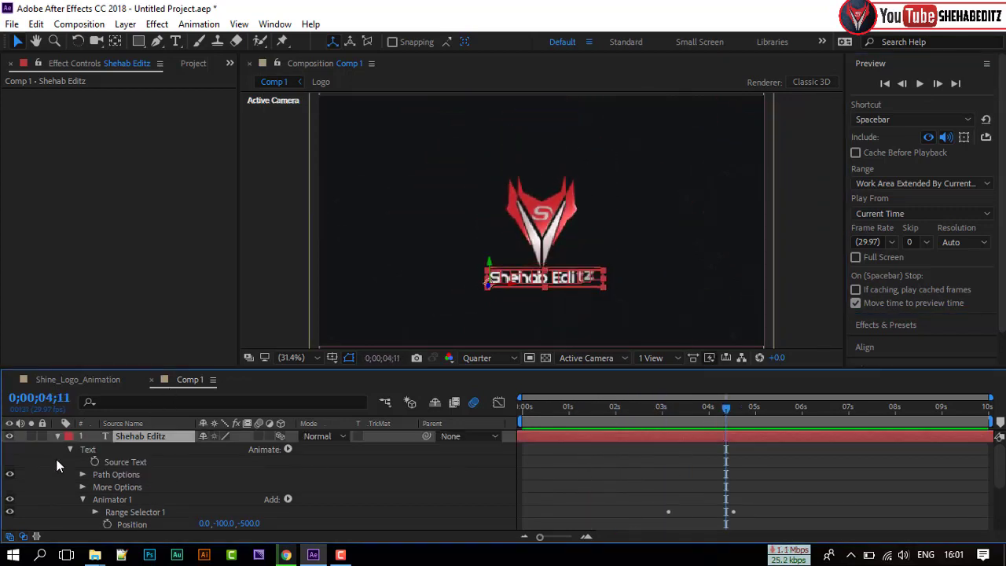
left_click(55, 438)
left_click(117, 504)
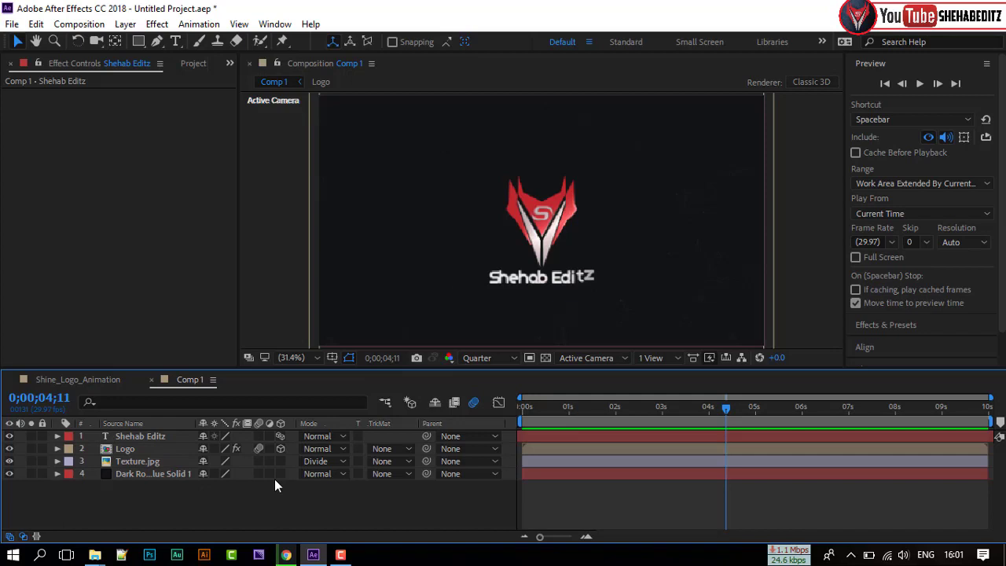
left_click_drag(727, 407, 712, 420)
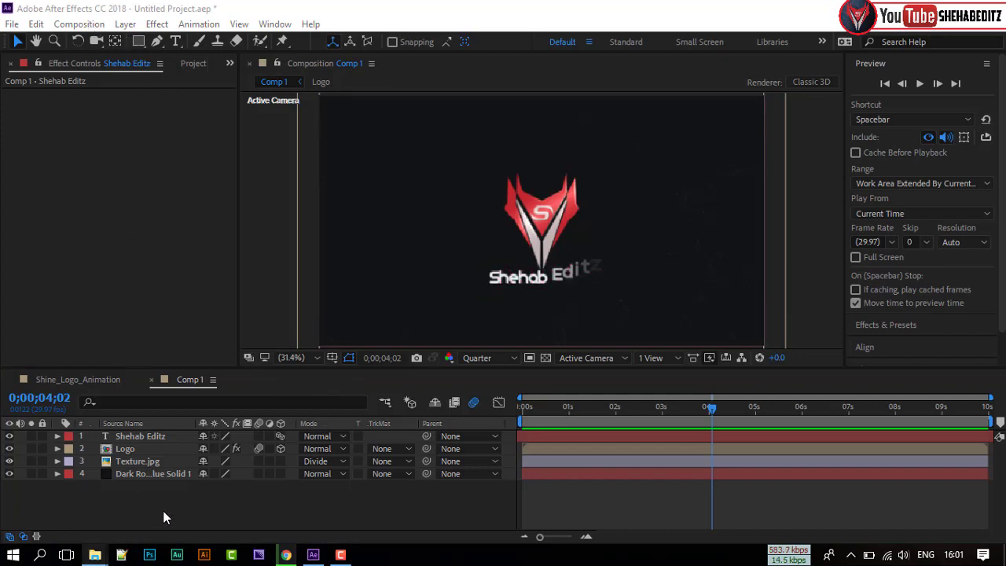
left_click(199, 507)
mouse_move(712, 415)
left_mouse_down()
mouse_move(632, 420)
mouse_move(729, 421)
left_mouse_up()
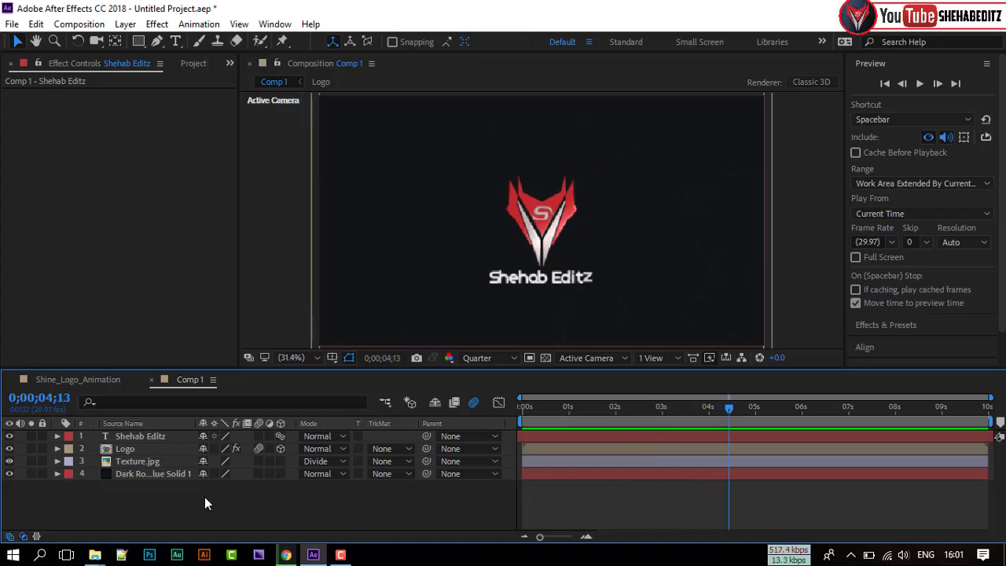
double_click(126, 450)
left_click(133, 436)
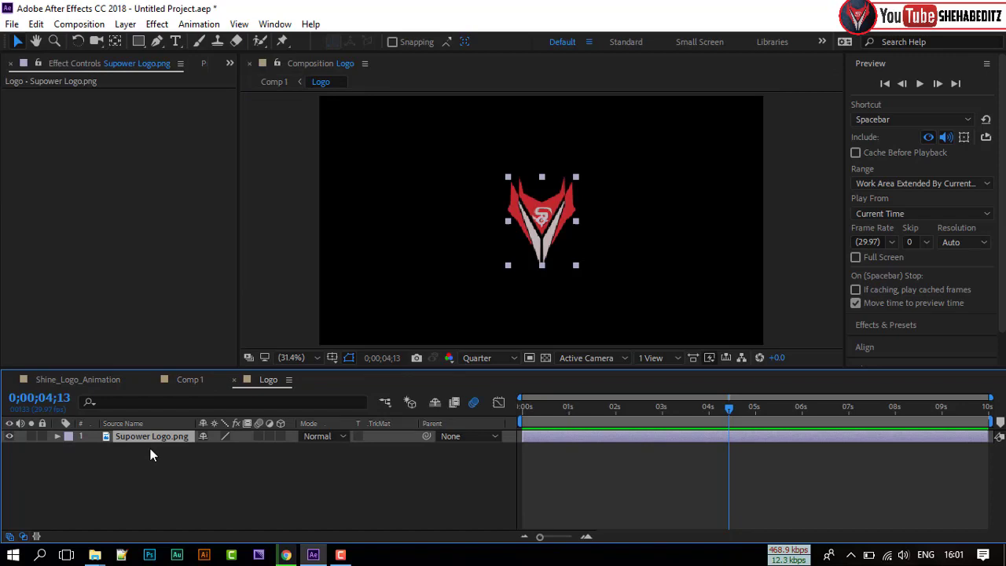
mouse_move(94, 555)
left_click(137, 504)
left_click(63, 364)
scroll(335, 462, "down", 10)
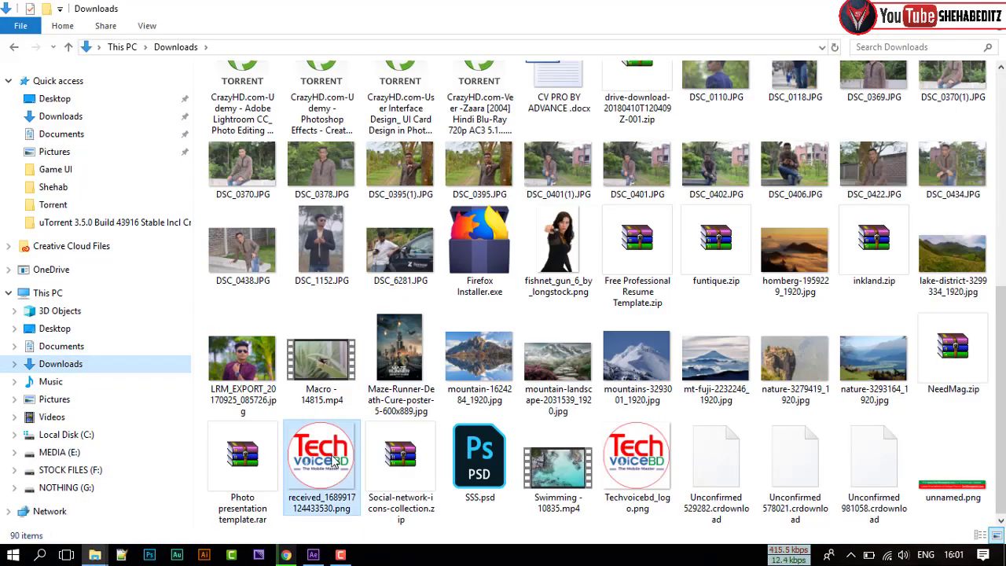
left_click_drag(334, 462, 146, 447)
key("s")
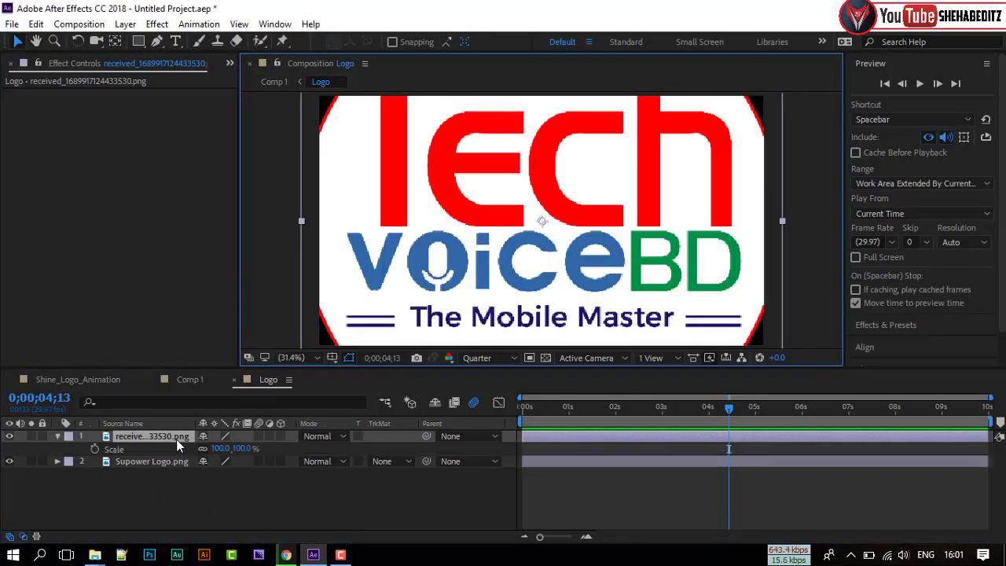
left_click(212, 449)
type("13")
key("Return")
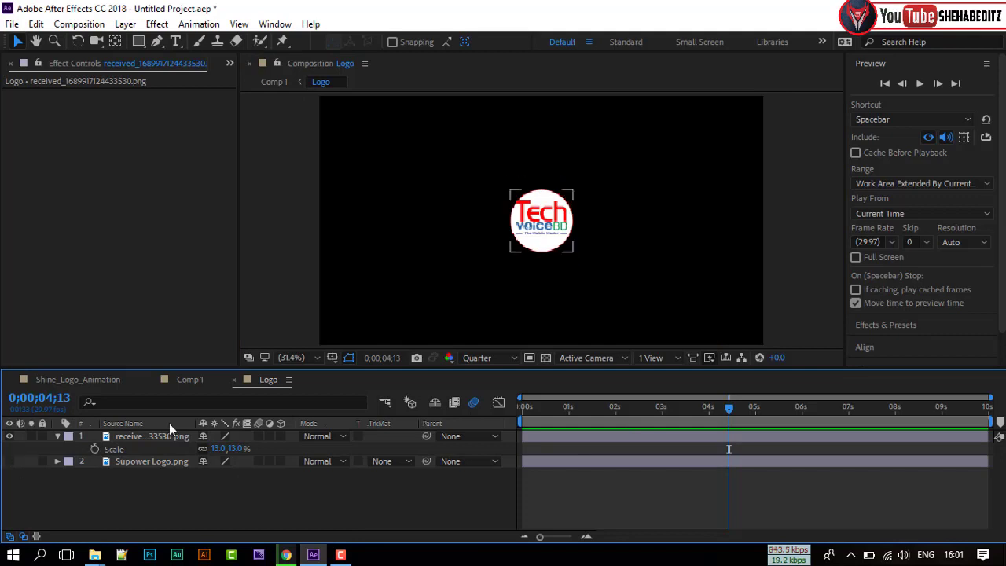
left_click(190, 380)
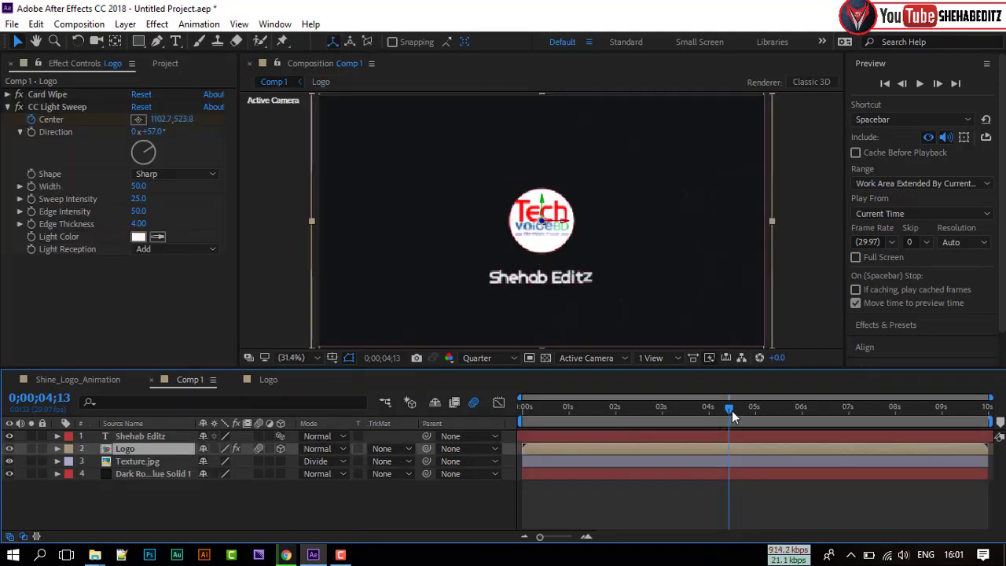
left_click_drag(732, 410, 590, 394)
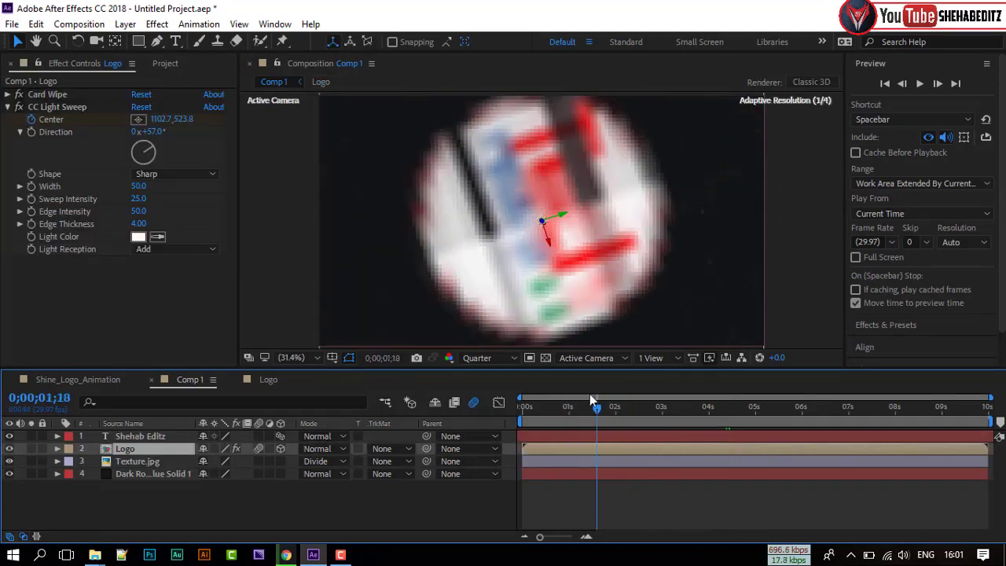
left_click(685, 407)
left_click(755, 406)
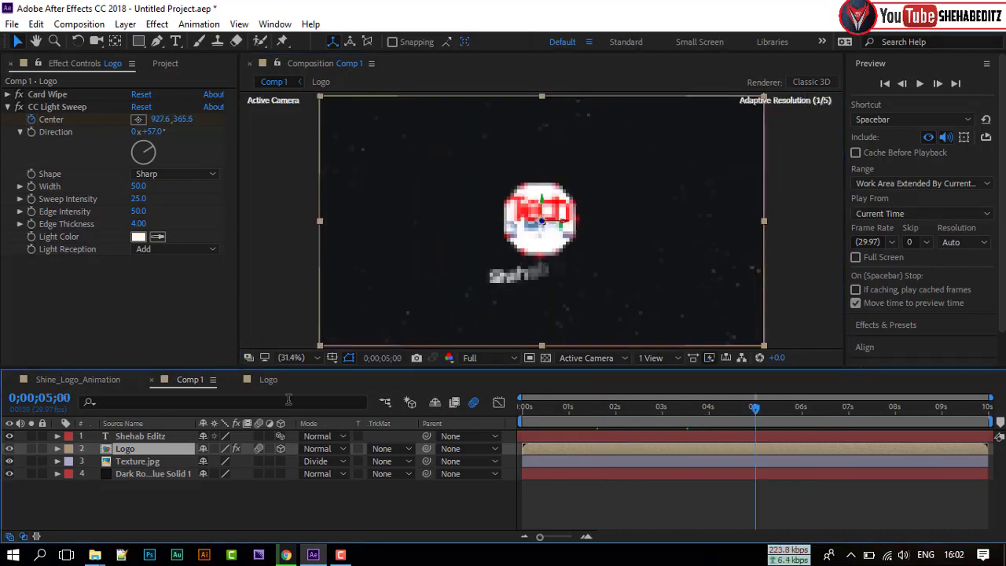
left_click(268, 379)
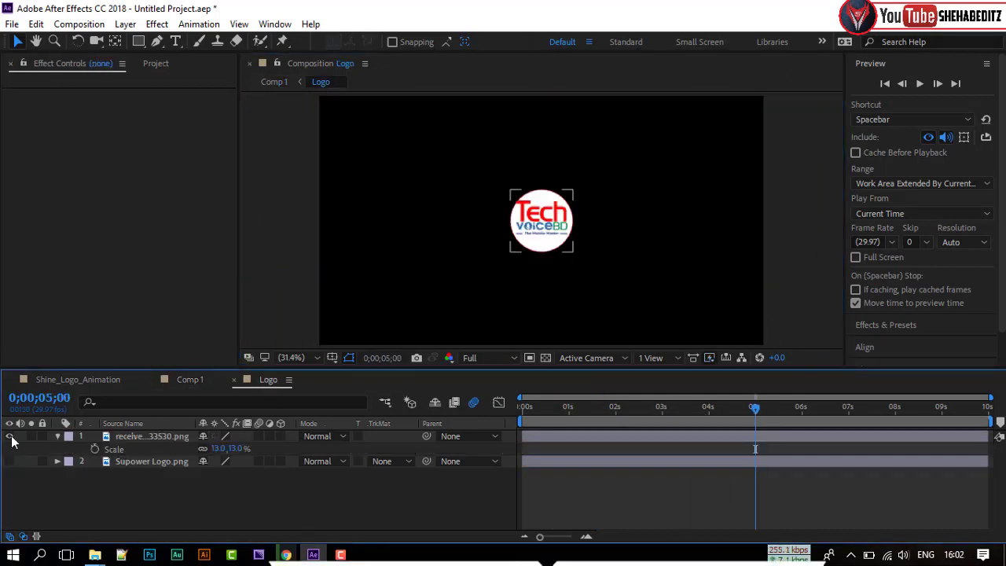
left_click(192, 380)
left_click_drag(763, 414, 750, 432)
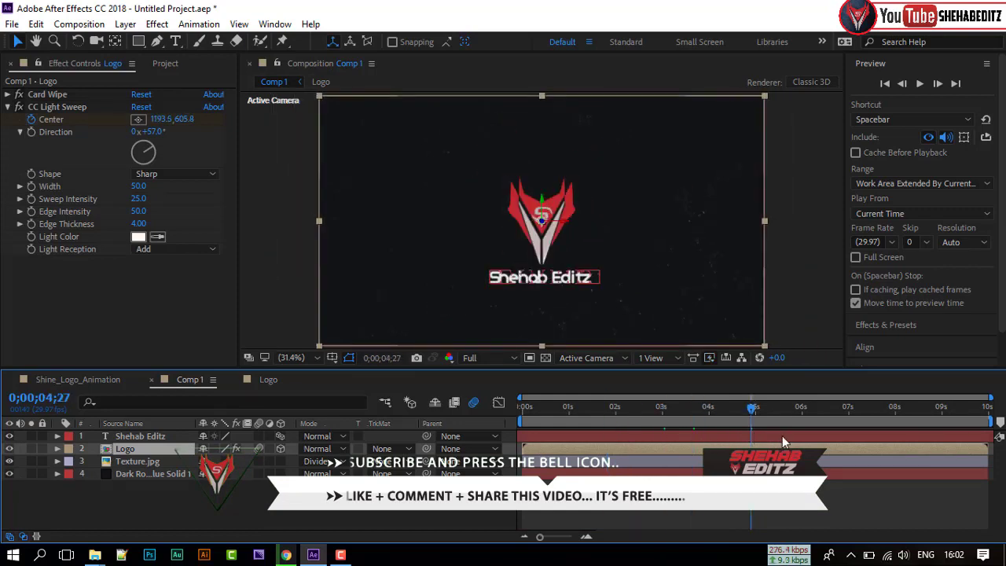
Add Comp 1 to the render queue and set its output format to QuickTime
left_click(328, 517)
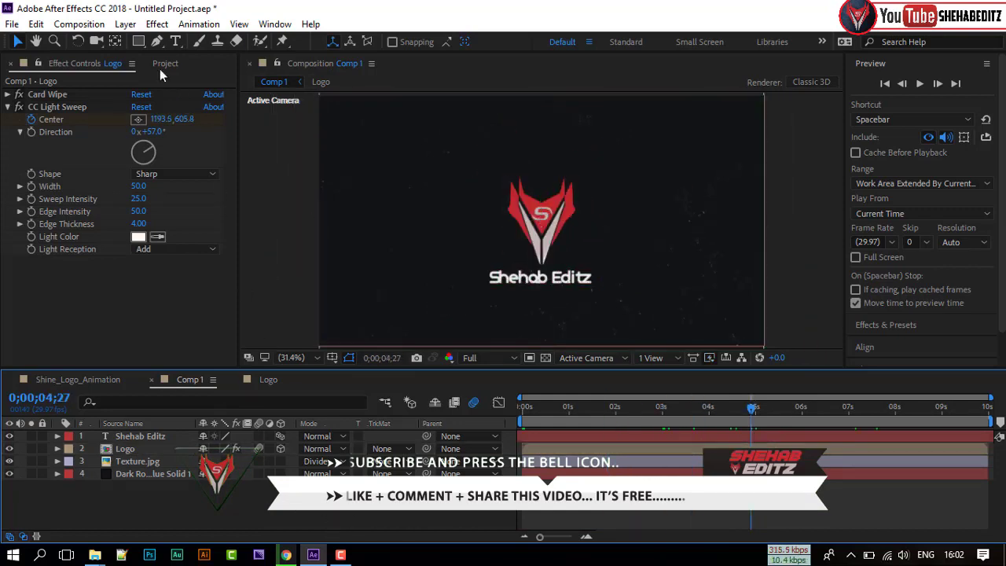
left_click(83, 23)
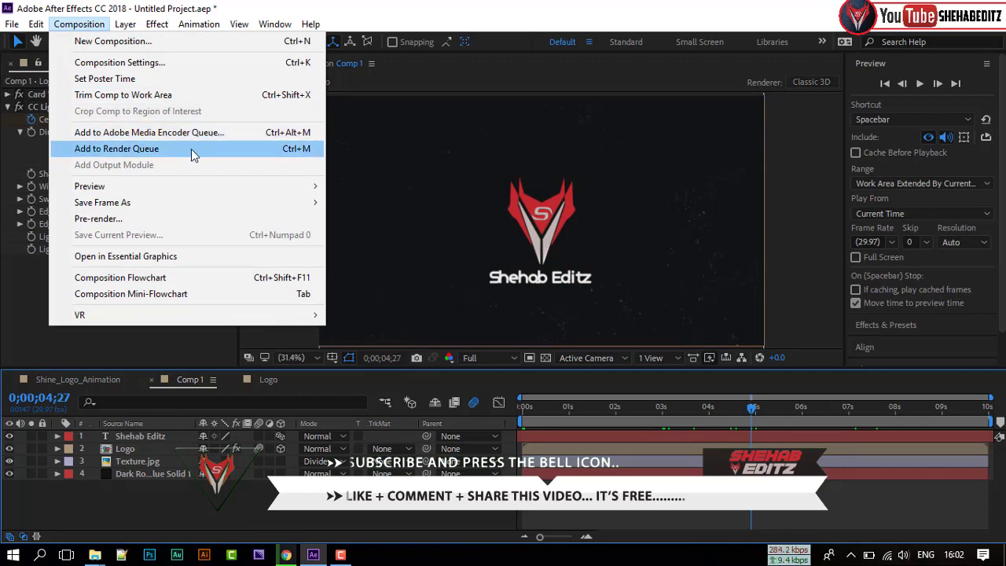
left_click(191, 148)
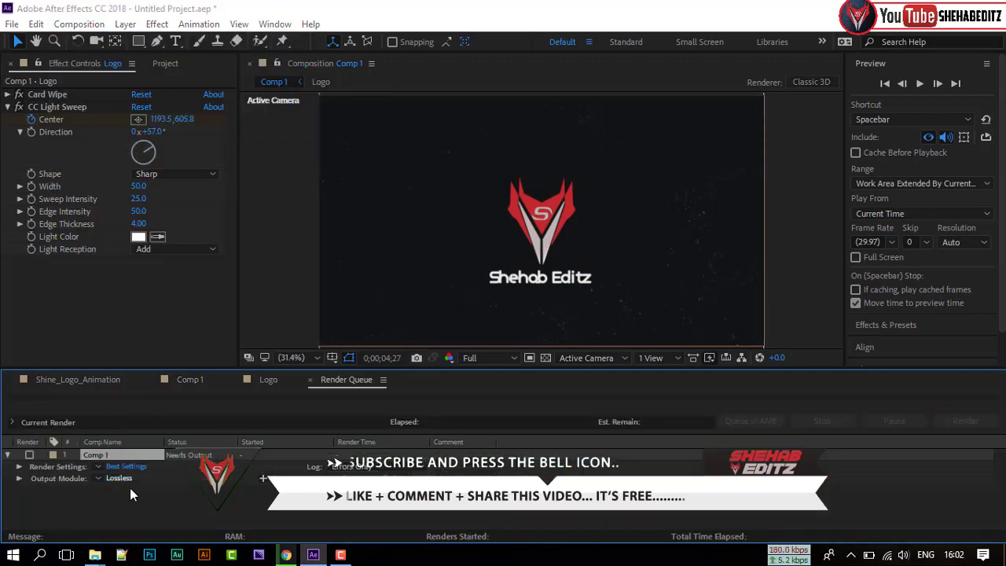
left_click(146, 486)
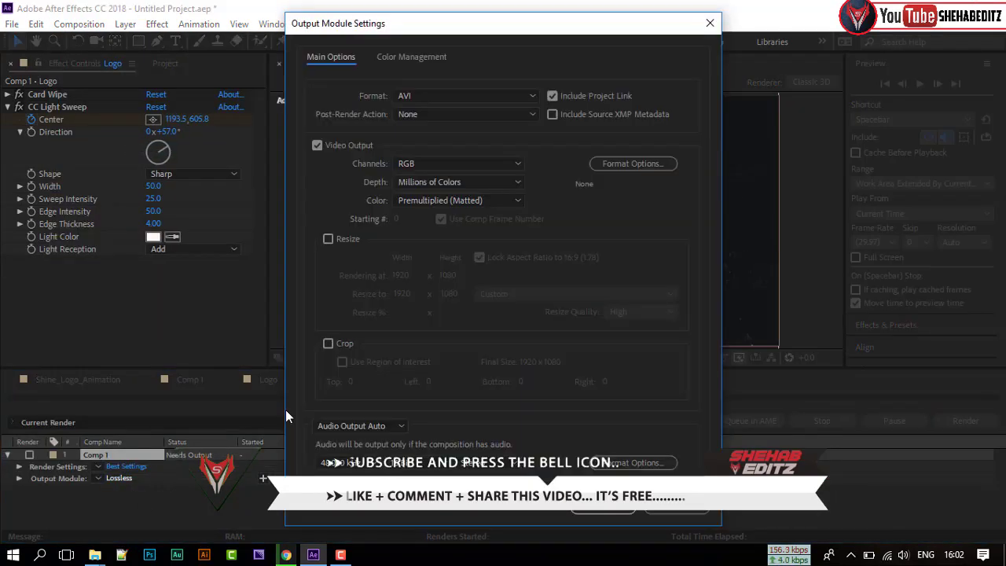
left_click(466, 95)
left_click(429, 244)
Turn audio output on and choose H.264 as the QuickTime video codec
left_click(370, 426)
left_click(357, 440)
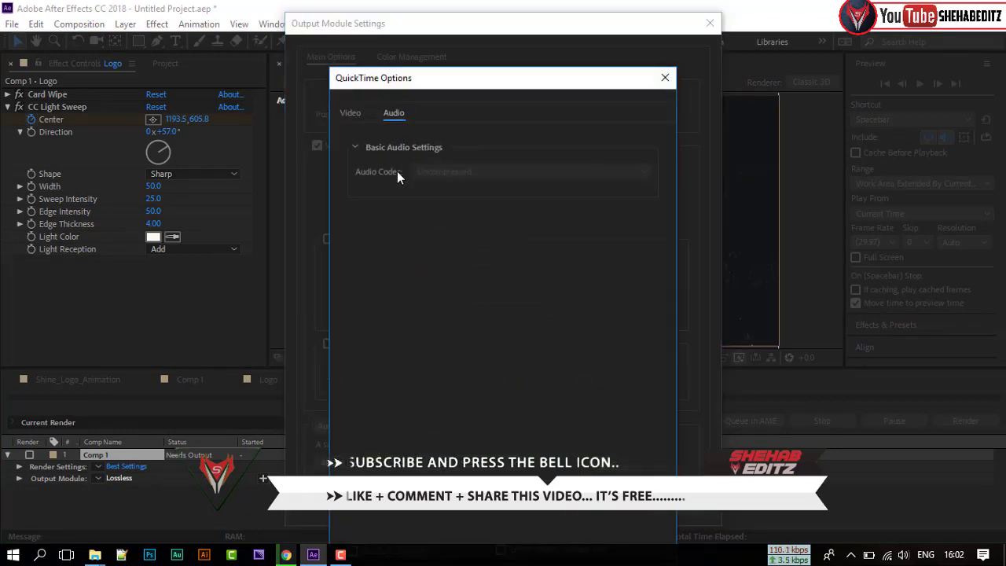
left_click(665, 77)
left_click(644, 163)
left_click(644, 171)
left_click(688, 346)
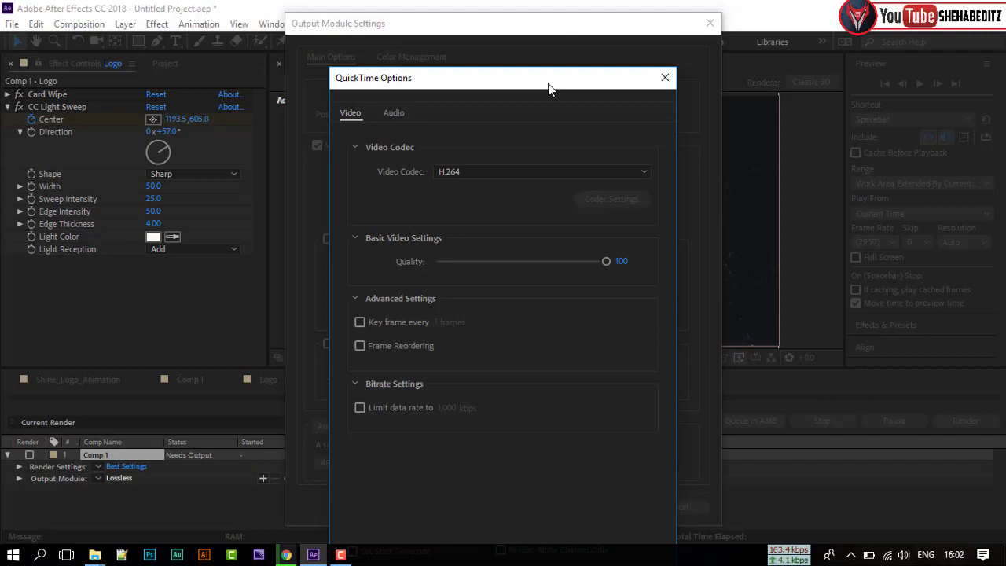
left_click_drag(550, 83, 478, 50)
left_click(488, 494)
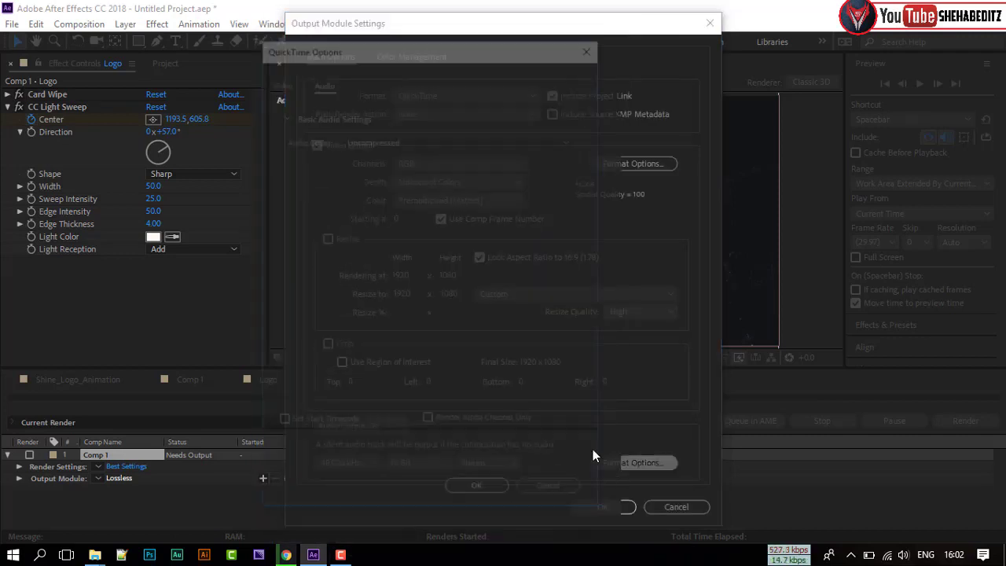
Set the QuickTime audio codec to AAC and confirm the output module settings
left_click(641, 462)
left_click(464, 138)
left_click(396, 173)
left_click(479, 494)
left_click(602, 509)
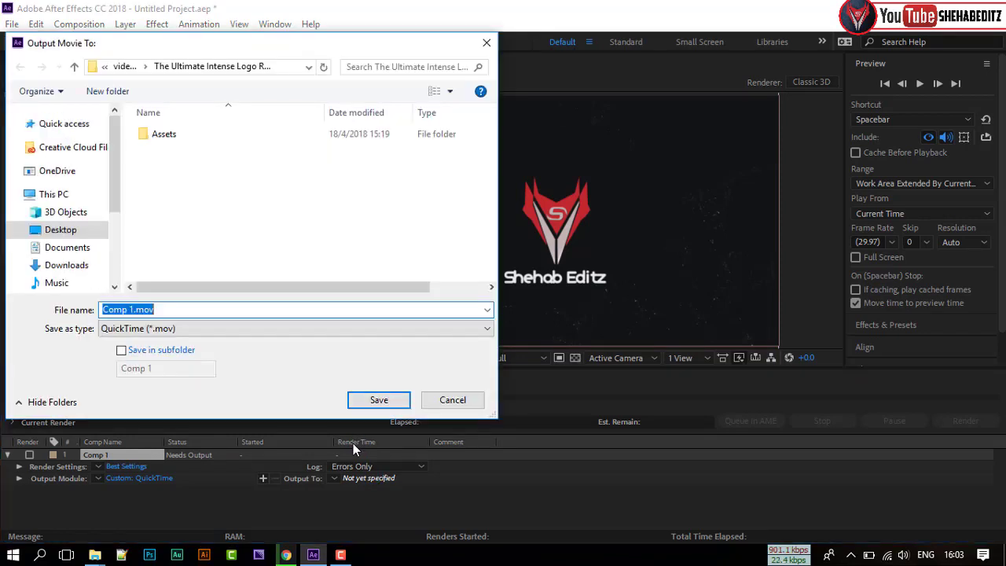
Save the render output as Comp 1.mov in the Shine Intro folder on the Desktop
scroll(74, 234, "up", 1)
left_click(56, 229)
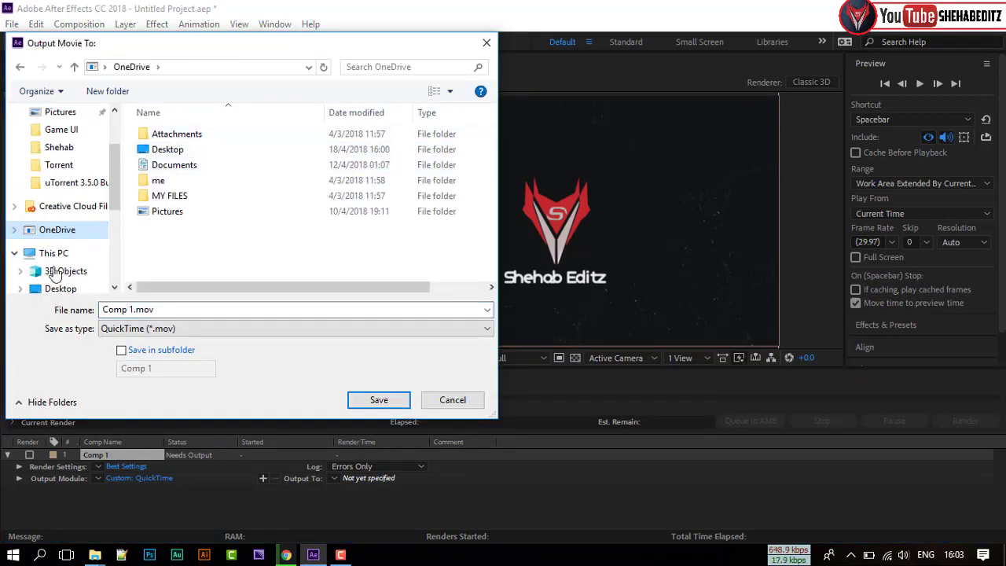
left_click(61, 288)
double_click(186, 150)
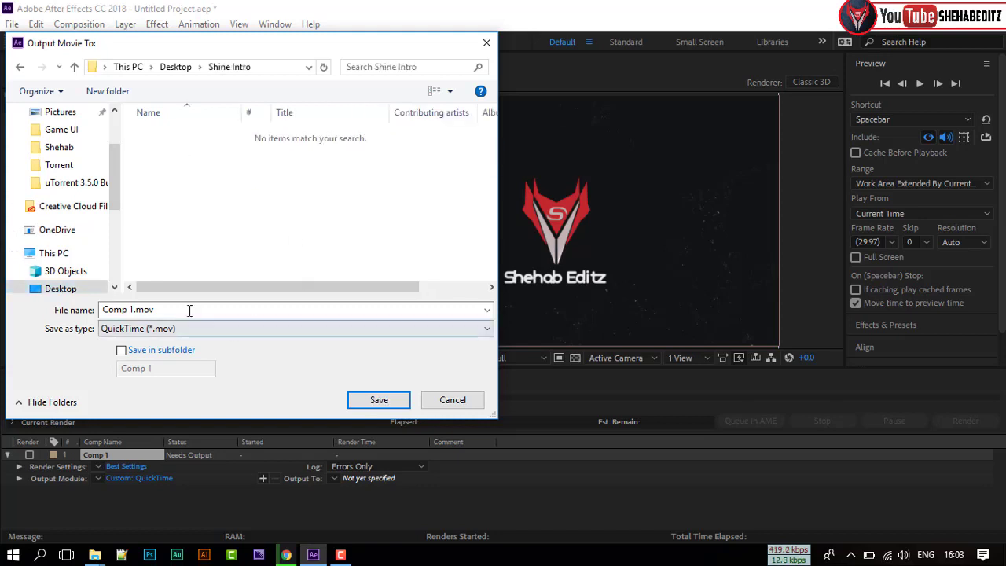
left_click(380, 402)
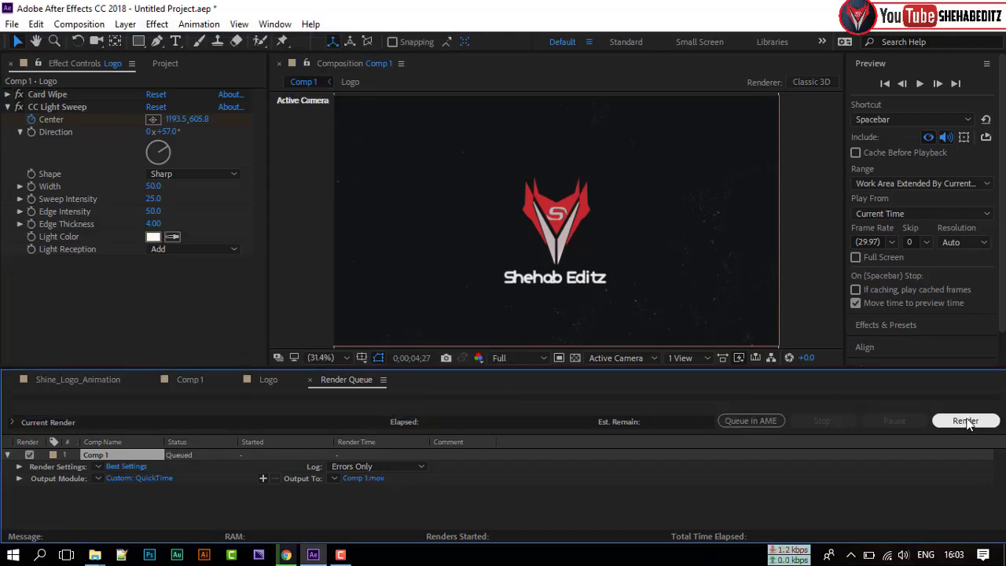